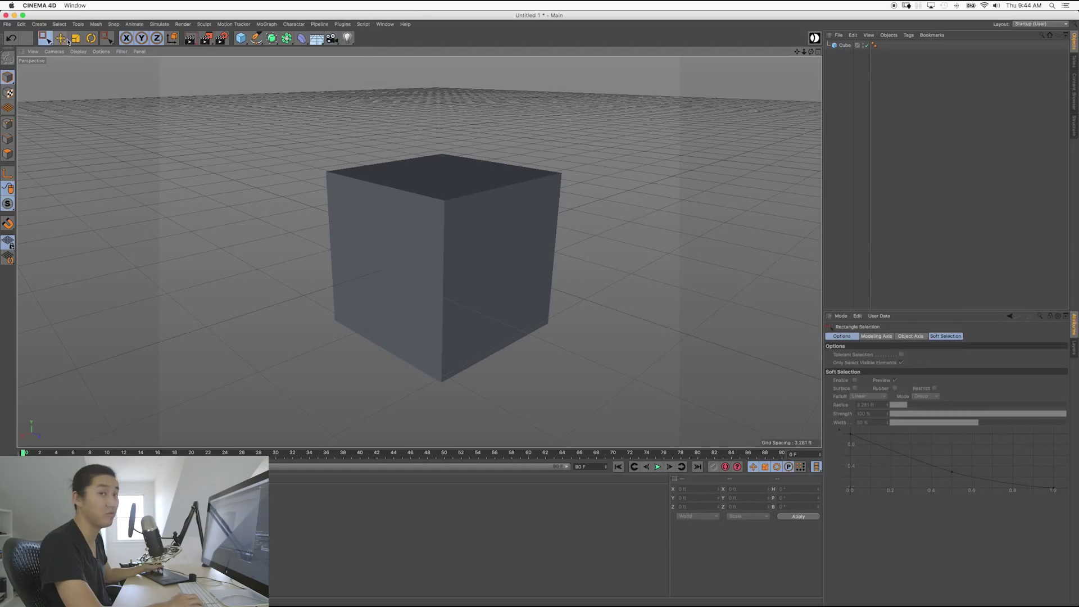
click(60, 41)
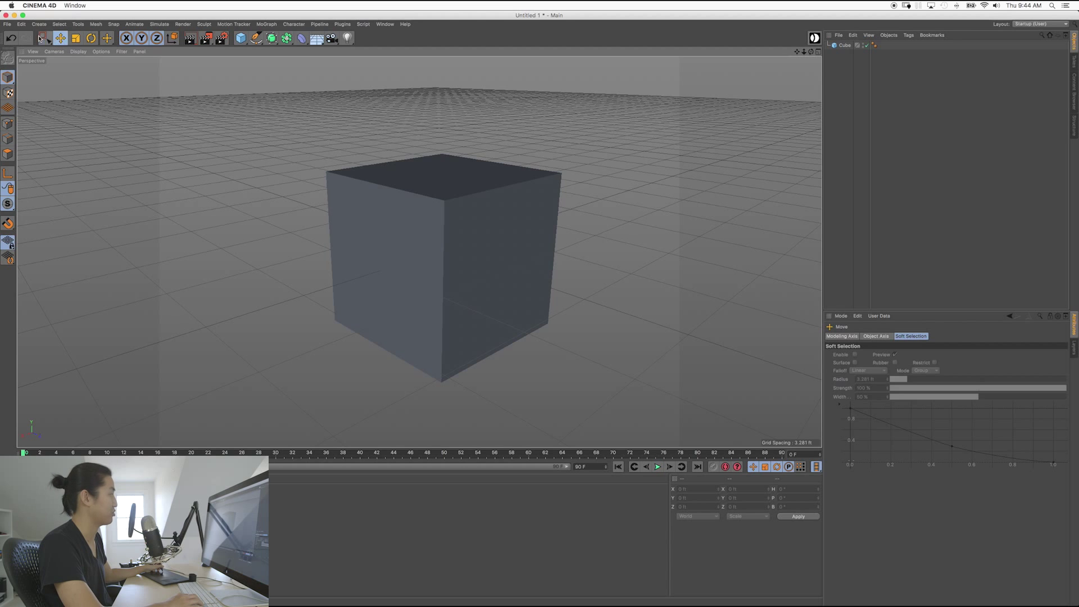
click(43, 39)
click(58, 43)
click(46, 39)
click(59, 42)
click(46, 39)
click(59, 43)
drag(49, 40, 60, 40)
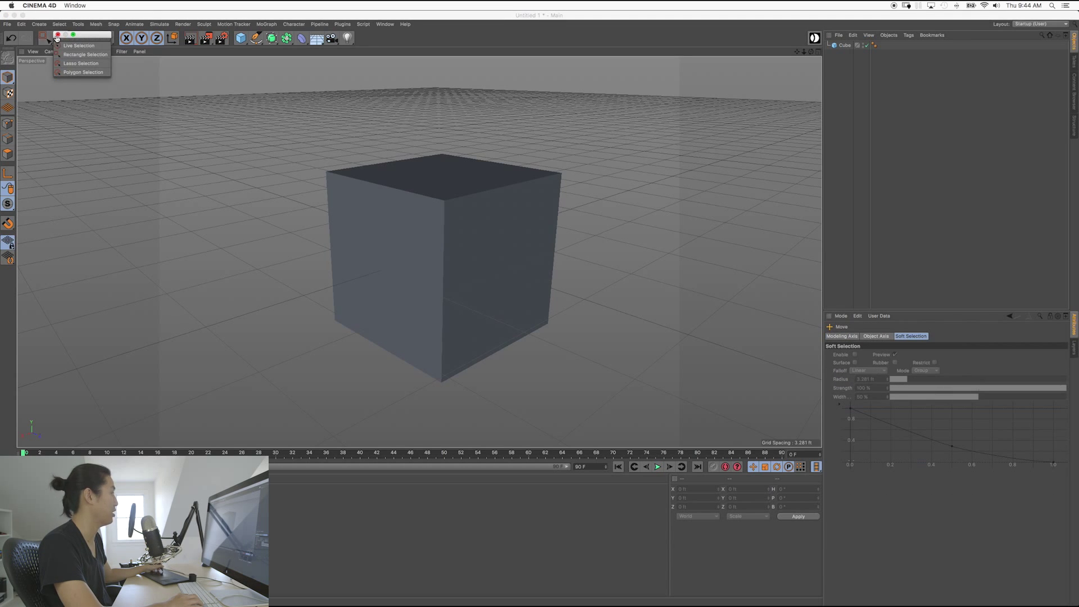
click(58, 34)
click(44, 39)
Step: Select the cube with the Move tool and shift it to about -2.37 ft on Z and about -0.07 ft on X
click(60, 42)
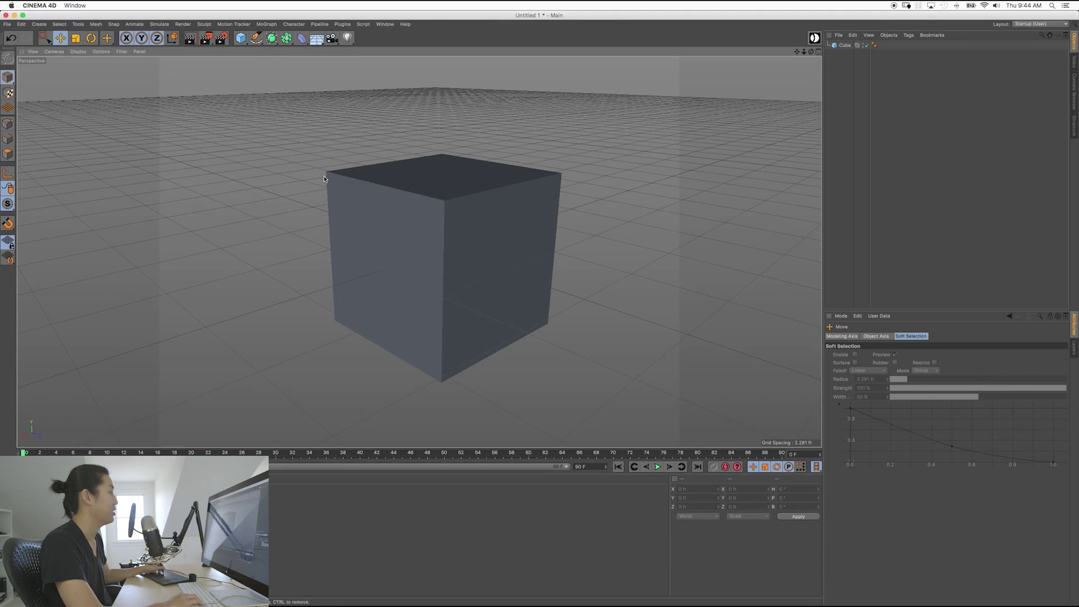
click(384, 233)
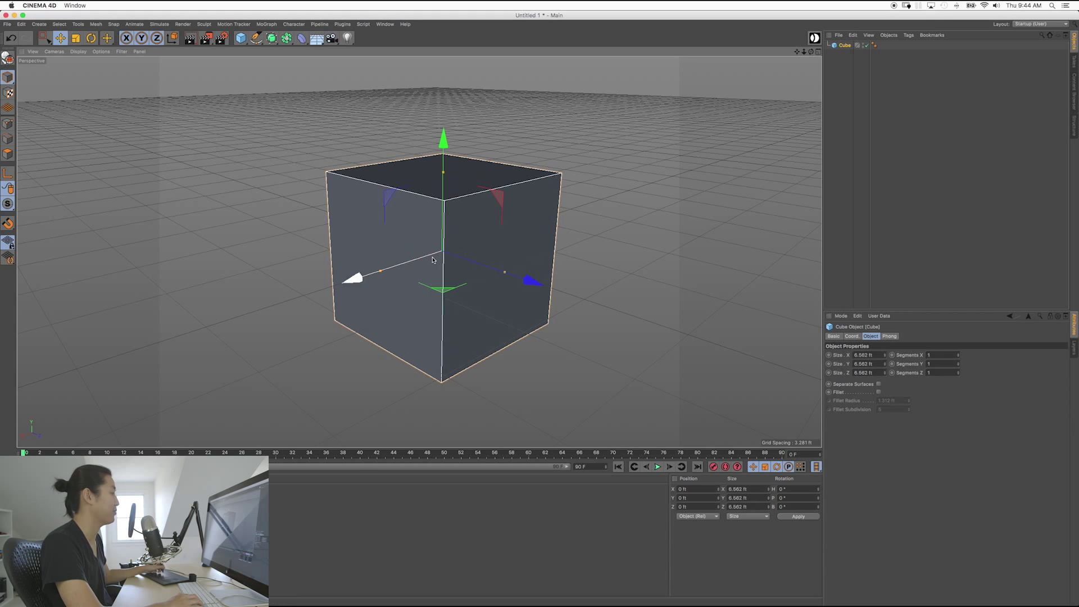
alt+drag(431, 255, 495, 278)
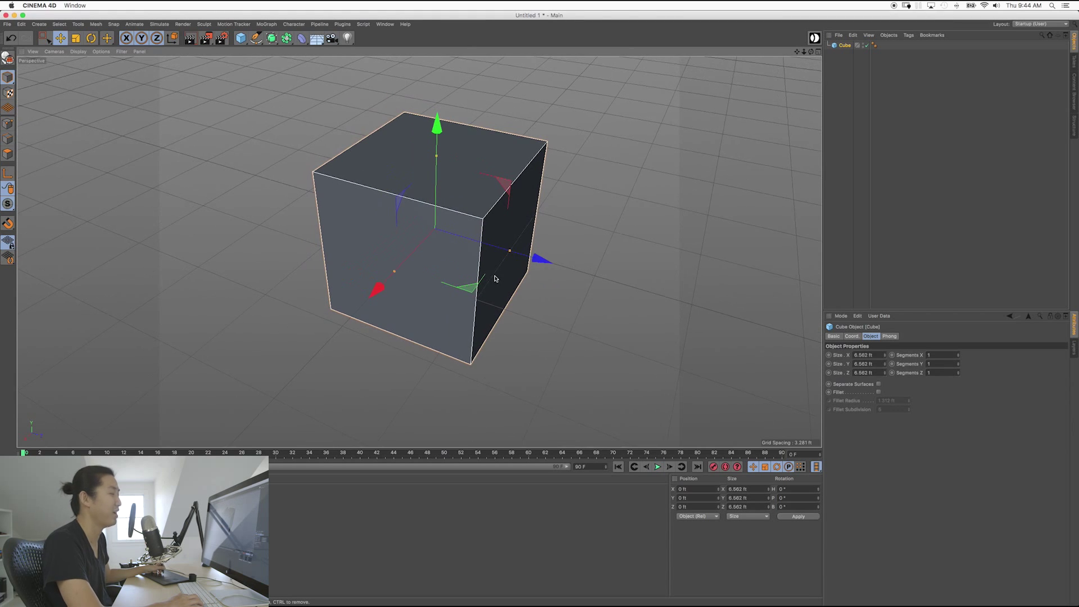
alt+middle_drag(482, 238, 494, 271)
alt+drag(494, 271, 497, 268)
drag(550, 295, 491, 279)
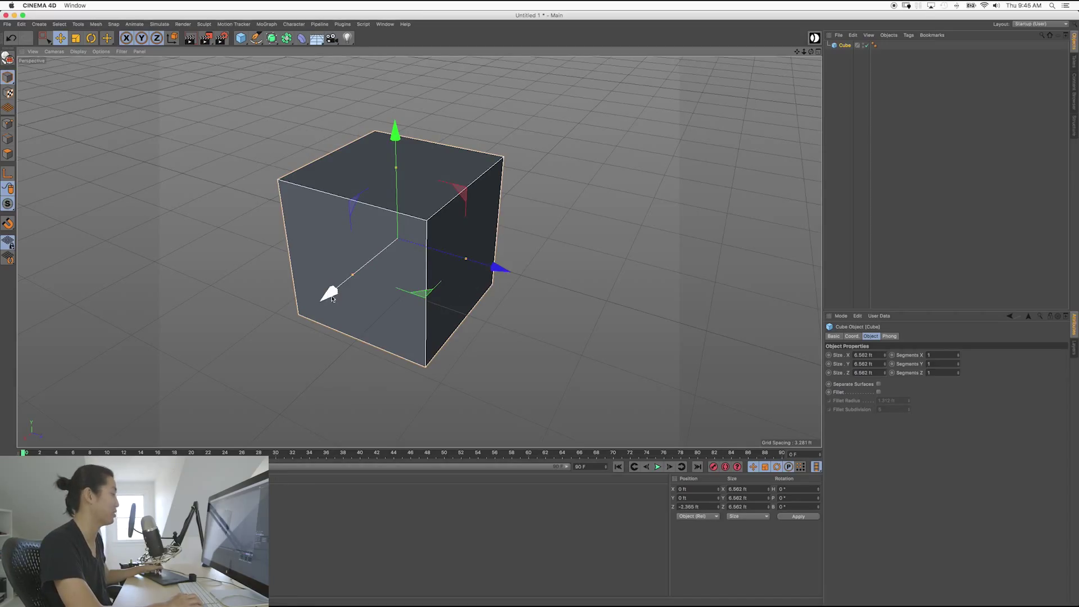
mouse_move(329, 296)
mouse_down()
mouse_move(368, 264)
mouse_move(310, 307)
mouse_move(331, 295)
mouse_up()
Step: Move the cube along its individual axes to about X -0.64 ft, Y 1.47 ft, Z -3.22 ft
alt+drag(398, 278, 407, 328)
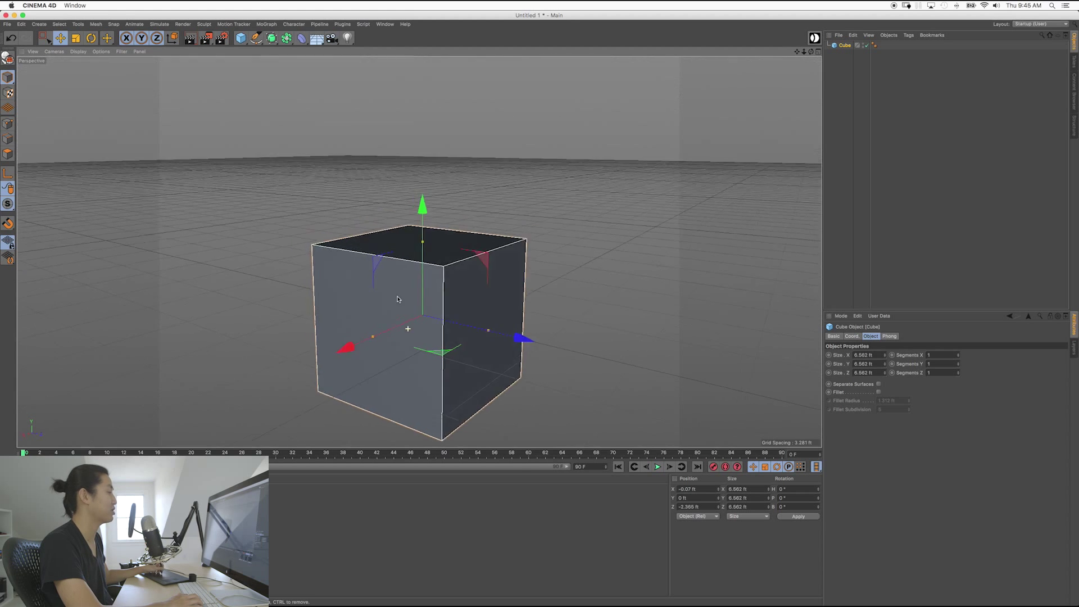
alt+right_drag(407, 327, 400, 310)
alt+middle_drag(400, 311, 416, 294)
alt+drag(416, 294, 426, 220)
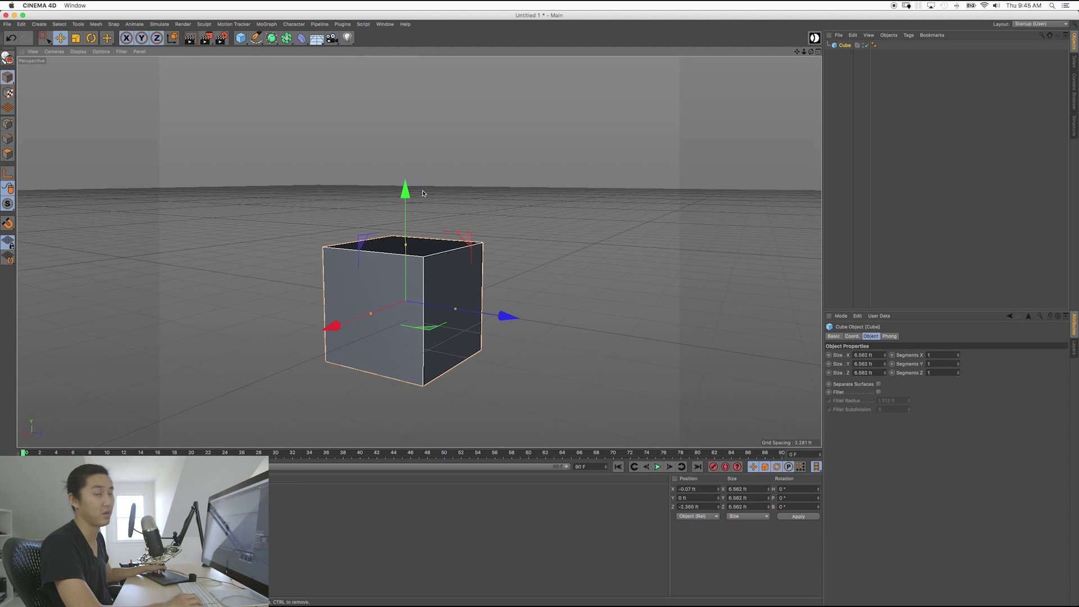
drag(404, 192, 421, 176)
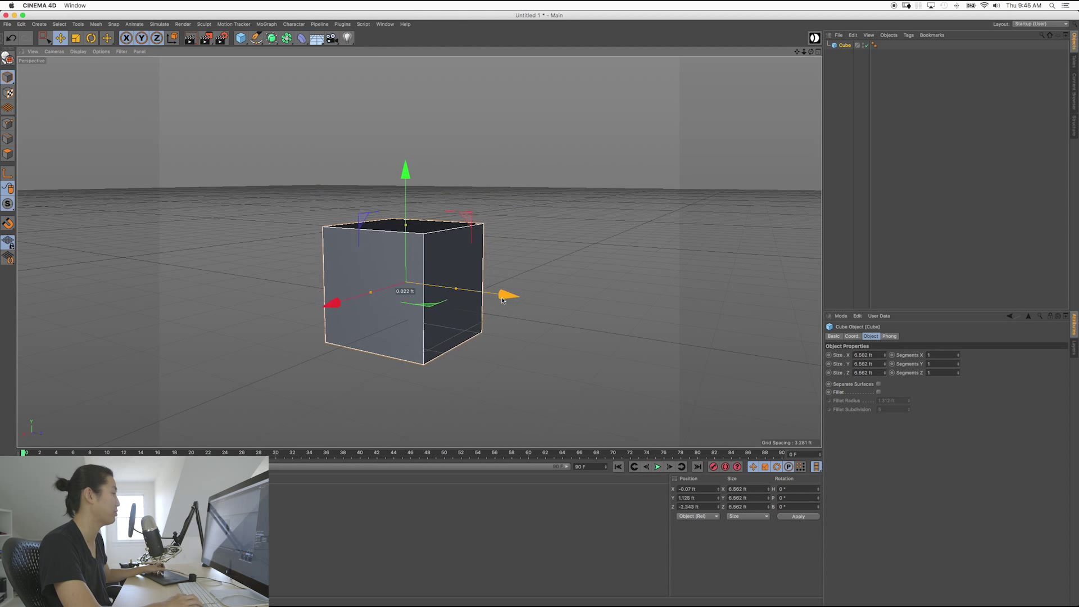
drag(504, 300, 490, 297)
drag(311, 299, 320, 296)
Step: Move the cube within the XZ, XY and YZ planes using its two-axis plane handles
alt+drag(452, 272, 443, 329)
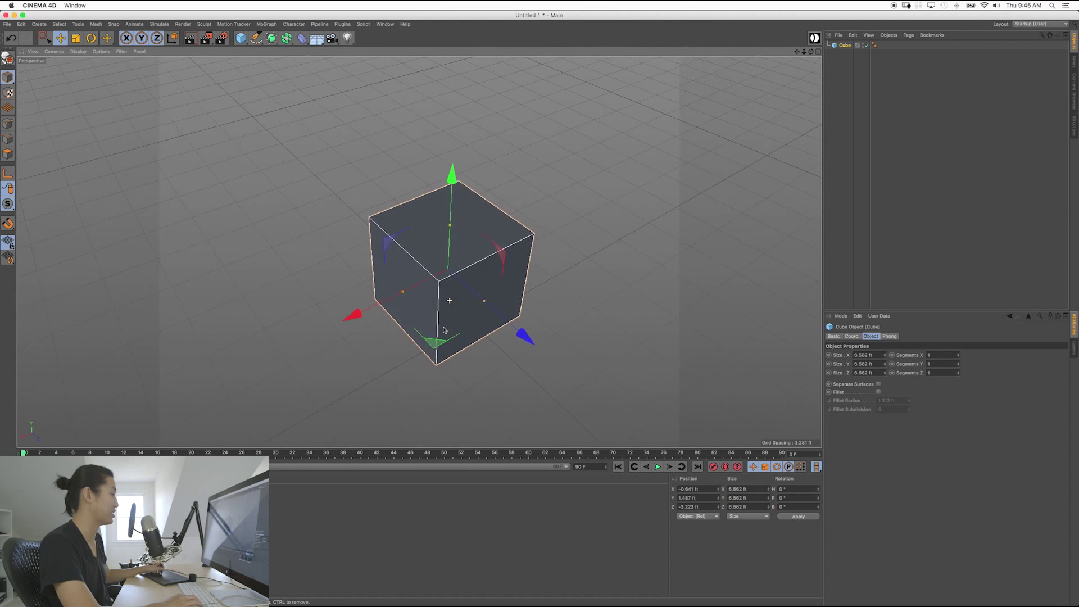
drag(435, 346, 395, 346)
drag(344, 262, 379, 218)
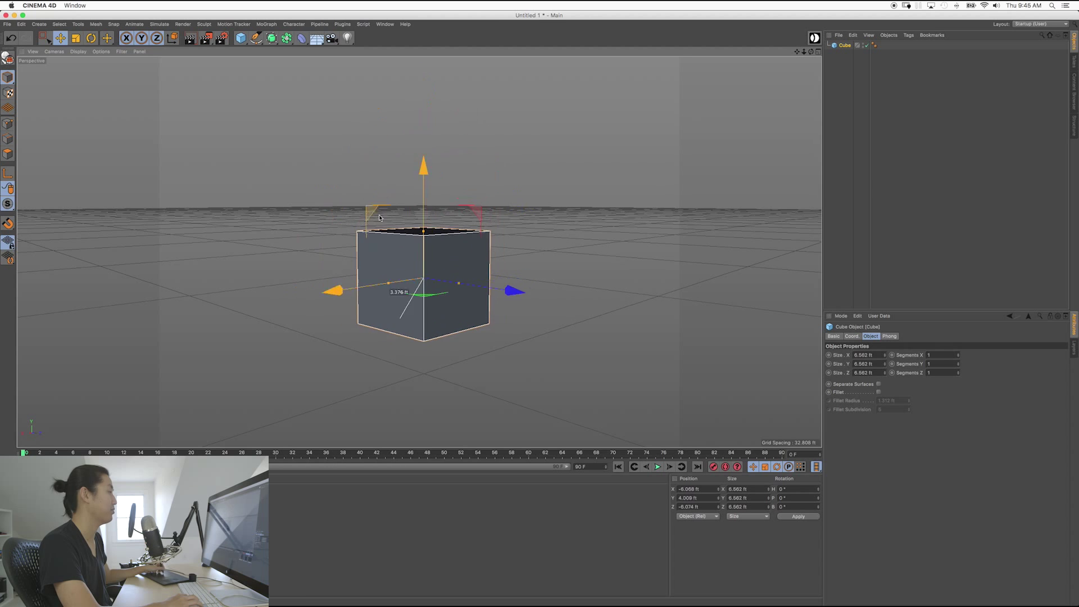
mouse_move(479, 218)
mouse_down()
mouse_move(533, 188)
mouse_move(564, 220)
mouse_move(496, 217)
mouse_up()
Step: Deselect and reselect the cube, move it freely without an axis constraint, and clear the selection
click(536, 344)
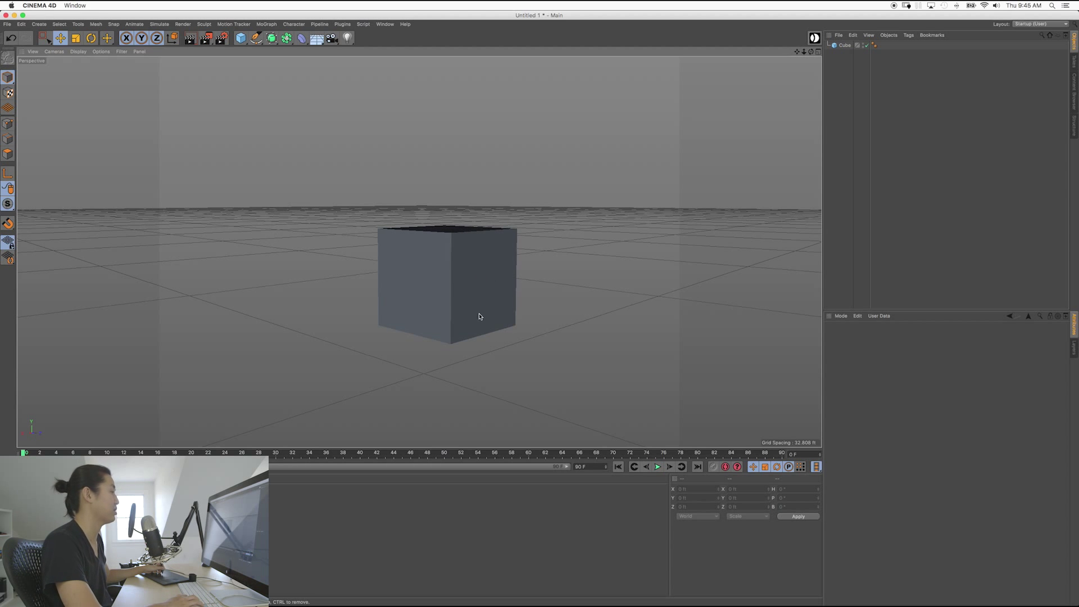
click(479, 280)
drag(480, 280, 458, 295)
click(329, 180)
click(481, 342)
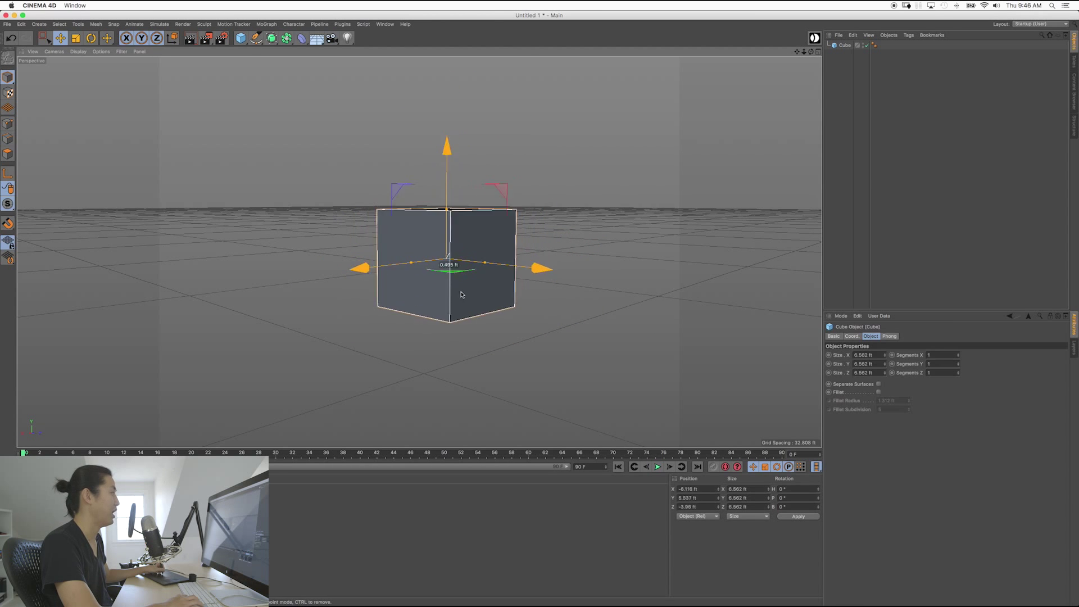
click(472, 333)
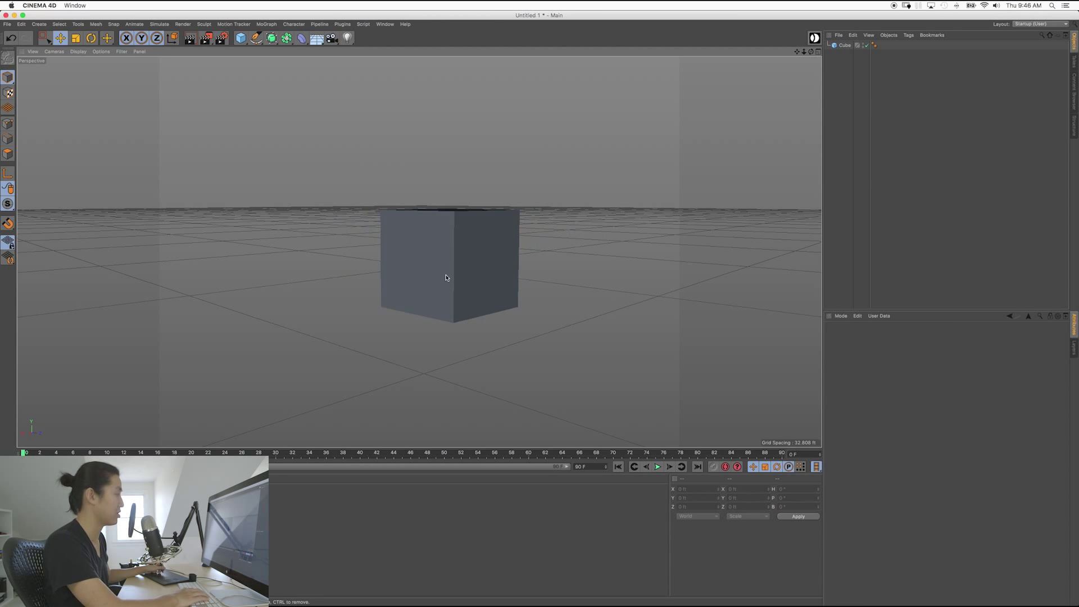
Step: Select the cube with Rectangle Selection and move it along its axes to about X -5.6 ft, Y 5.4 ft, Z -1.38 ft
key(0)
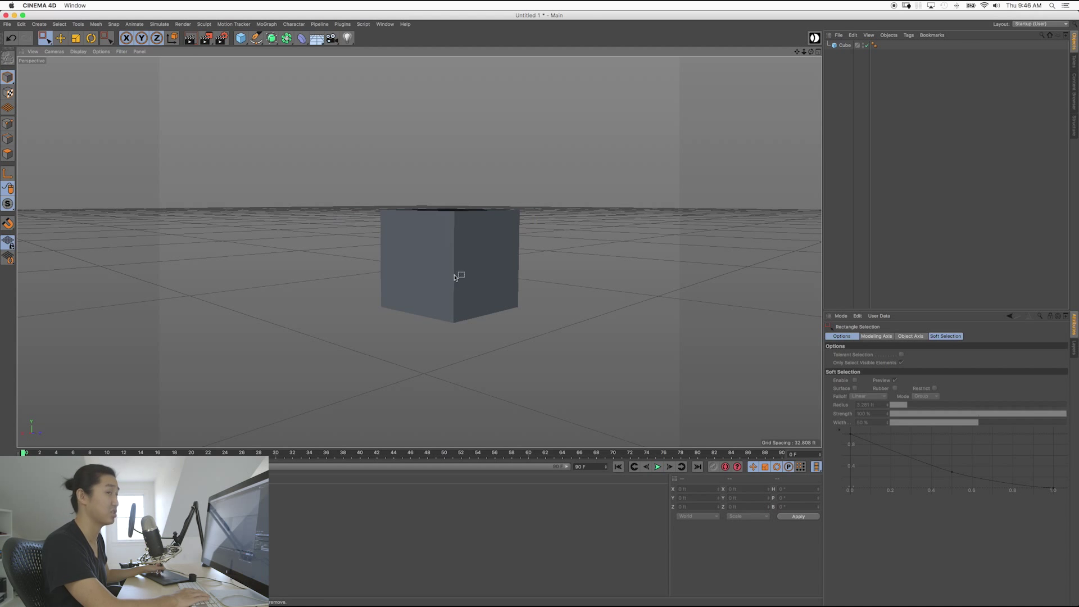
drag(308, 153, 571, 344)
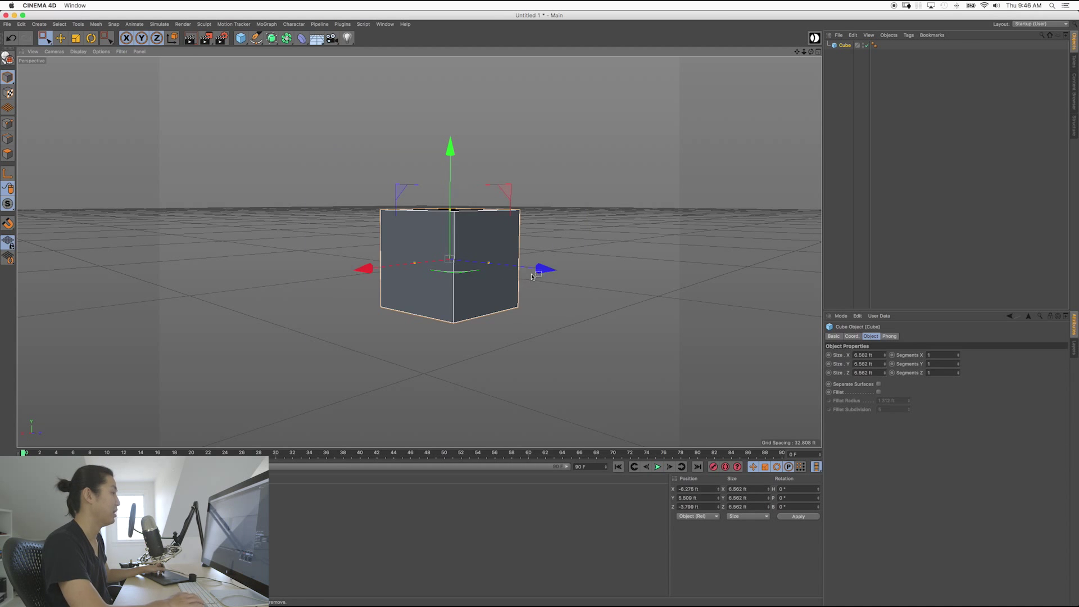
drag(538, 269, 568, 300)
drag(478, 183, 476, 179)
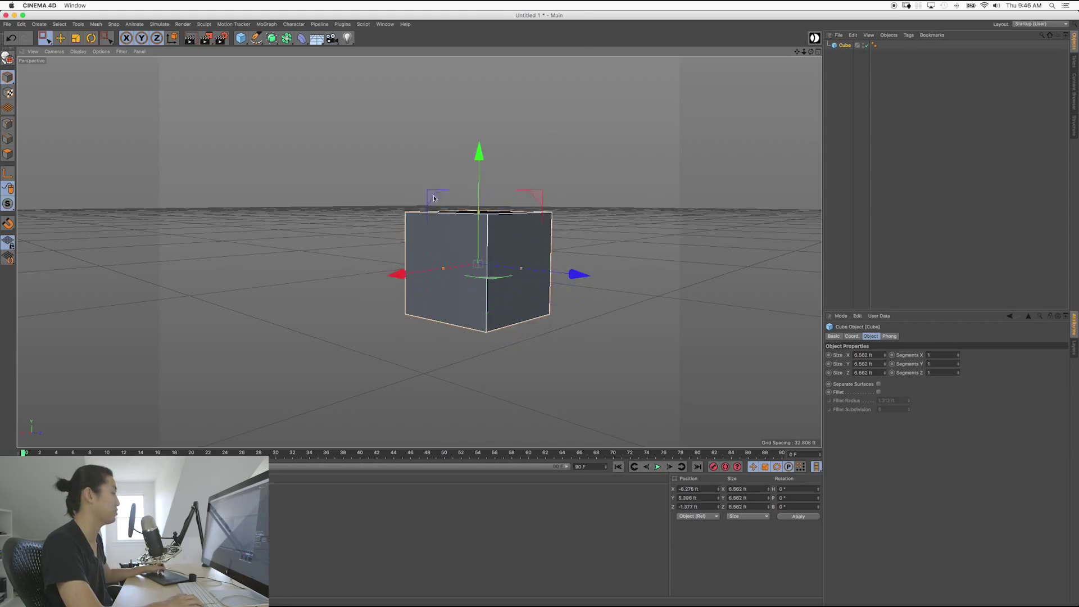
drag(399, 275, 391, 274)
drag(359, 192, 539, 310)
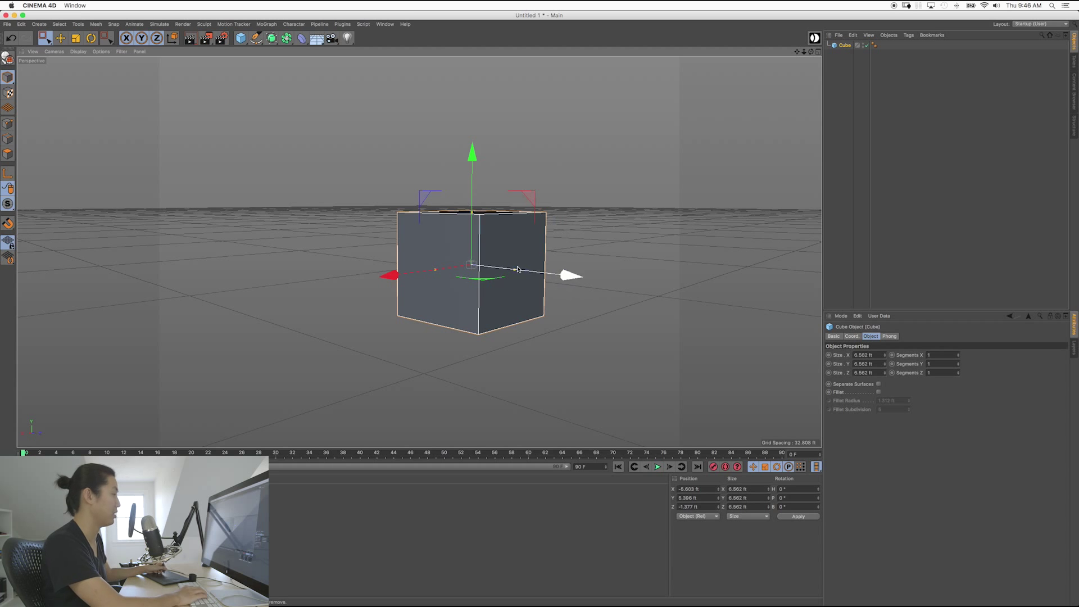
Step: Move the cube freely with the Move tool to about X -5.78 ft, Y 5.11 ft, Z -1.13 ft, and deselect it
key(e)
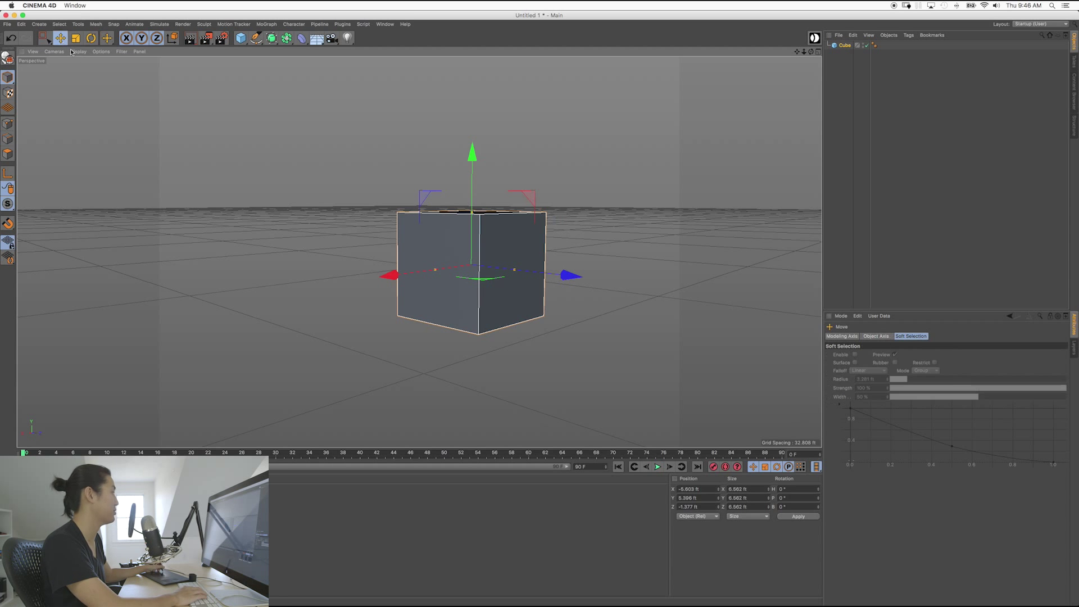
alt+drag(498, 273, 545, 325)
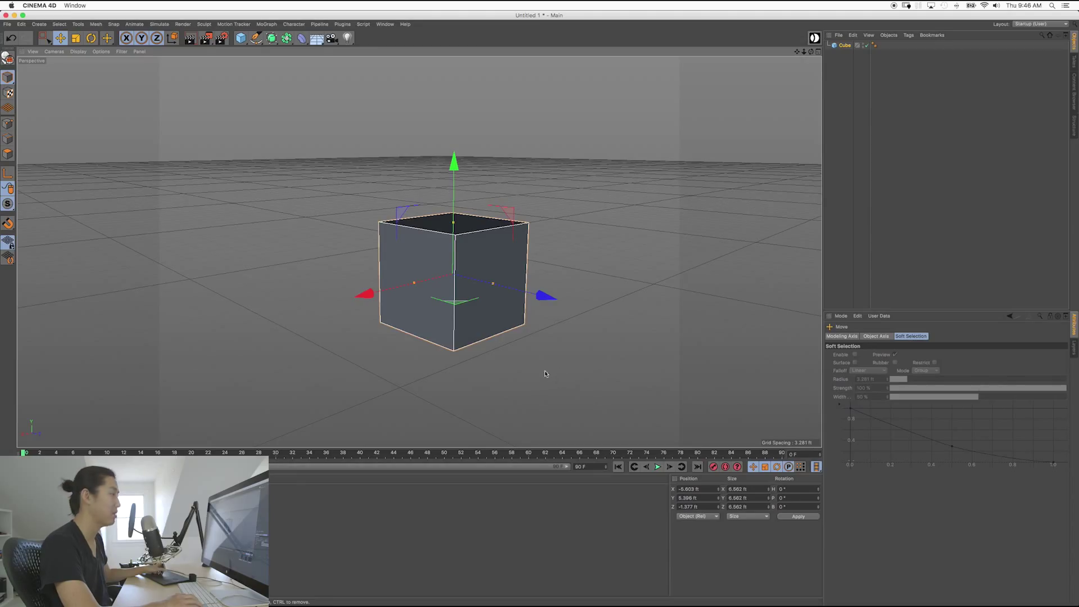
drag(545, 374, 550, 380)
click(531, 344)
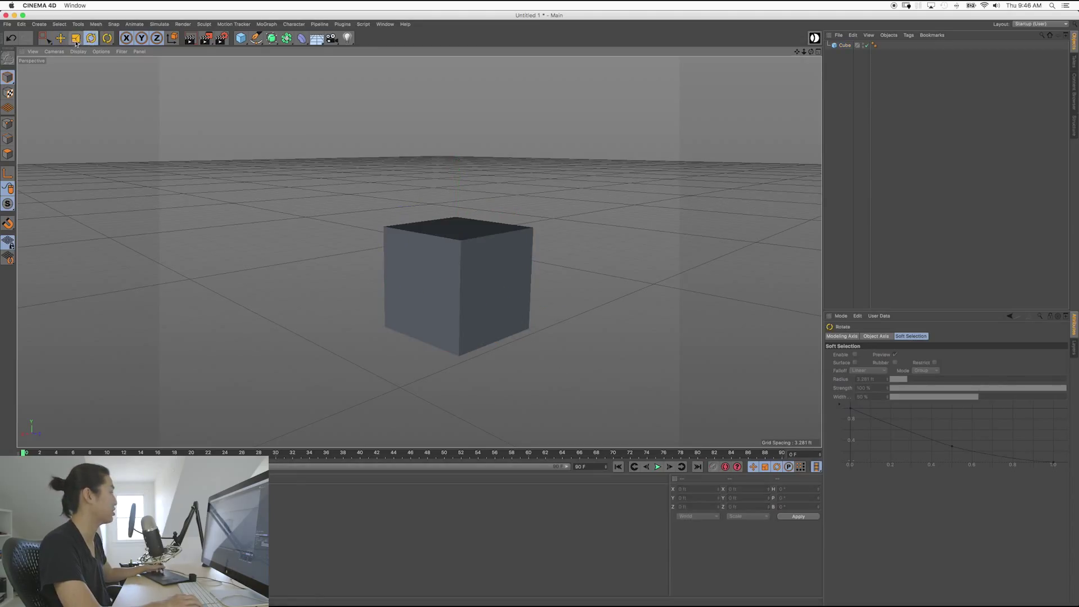
Step: Rotate the cube with the Rotate tool to about H 0.04°, P -1.84°, B 1.97°, and deselect it
click(450, 280)
alt+drag(494, 278, 346, 206)
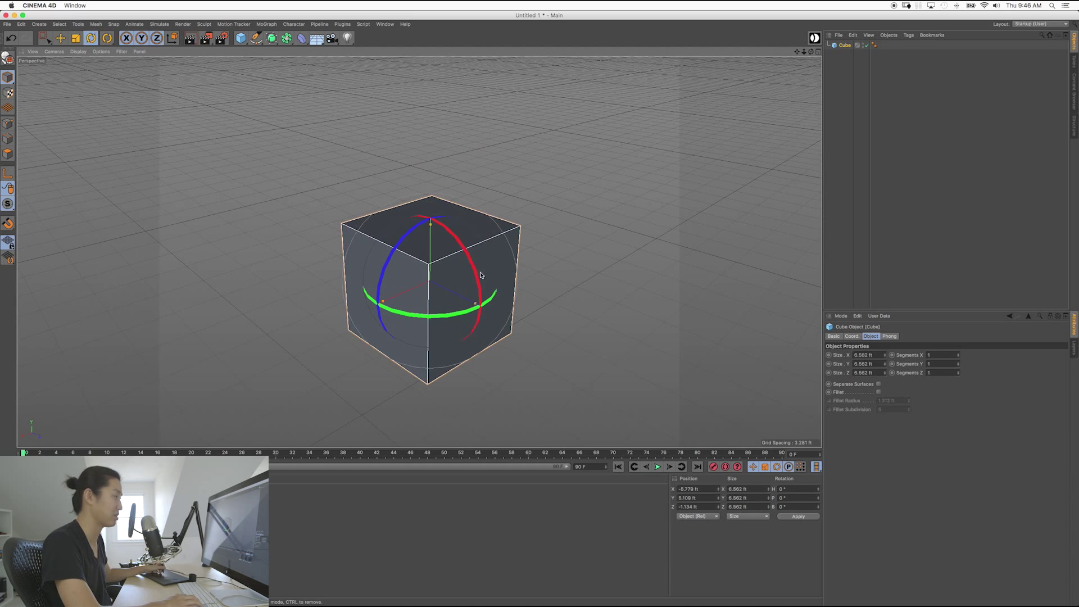
drag(449, 308, 417, 309)
mouse_move(486, 278)
mouse_down()
mouse_move(494, 314)
mouse_move(500, 275)
mouse_move(497, 283)
mouse_up()
drag(388, 285, 440, 308)
mouse_move(447, 271)
mouse_down()
mouse_move(432, 306)
mouse_move(436, 261)
mouse_move(455, 282)
mouse_move(460, 232)
mouse_move(444, 264)
mouse_move(464, 301)
mouse_move(450, 264)
mouse_move(444, 281)
mouse_move(446, 247)
mouse_move(433, 265)
mouse_up()
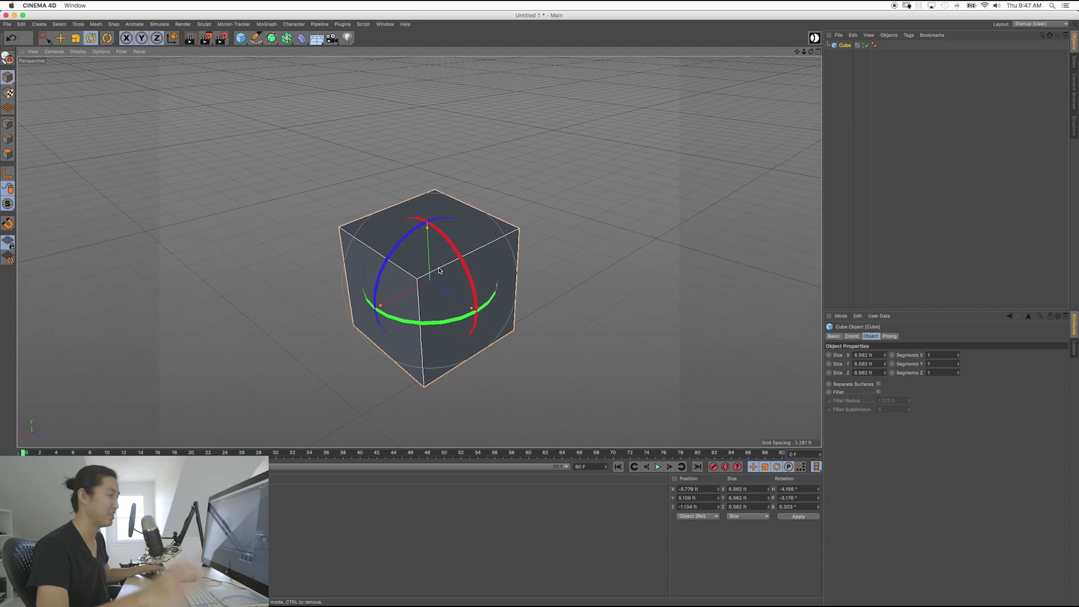
alt+drag(430, 265, 433, 254)
click(286, 213)
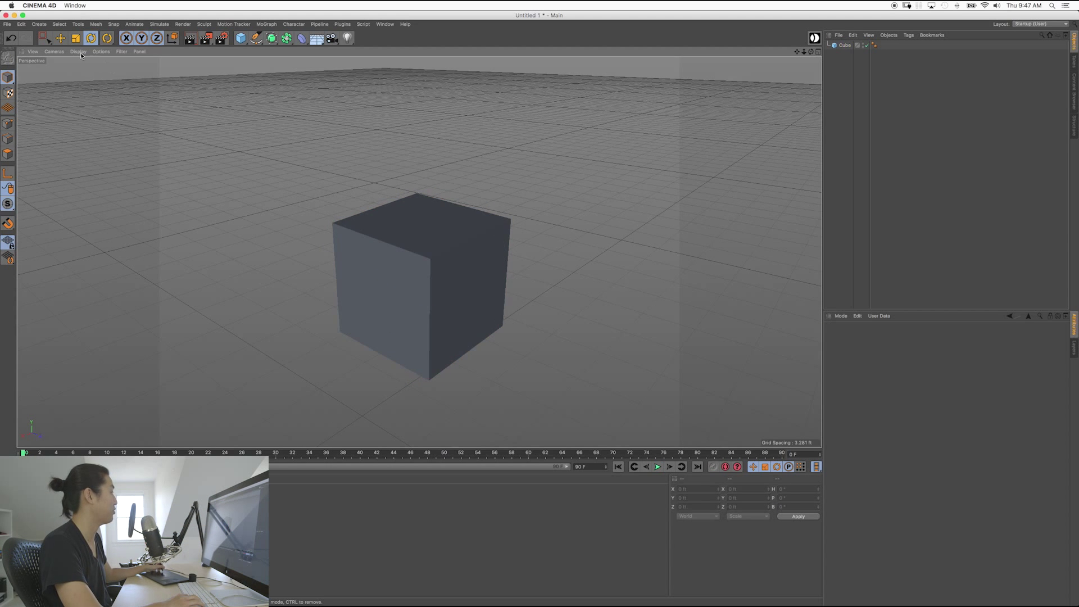
Step: Select the cube with the Scale tool and scale it uniformly to about 4.91 ft per side
key(e)
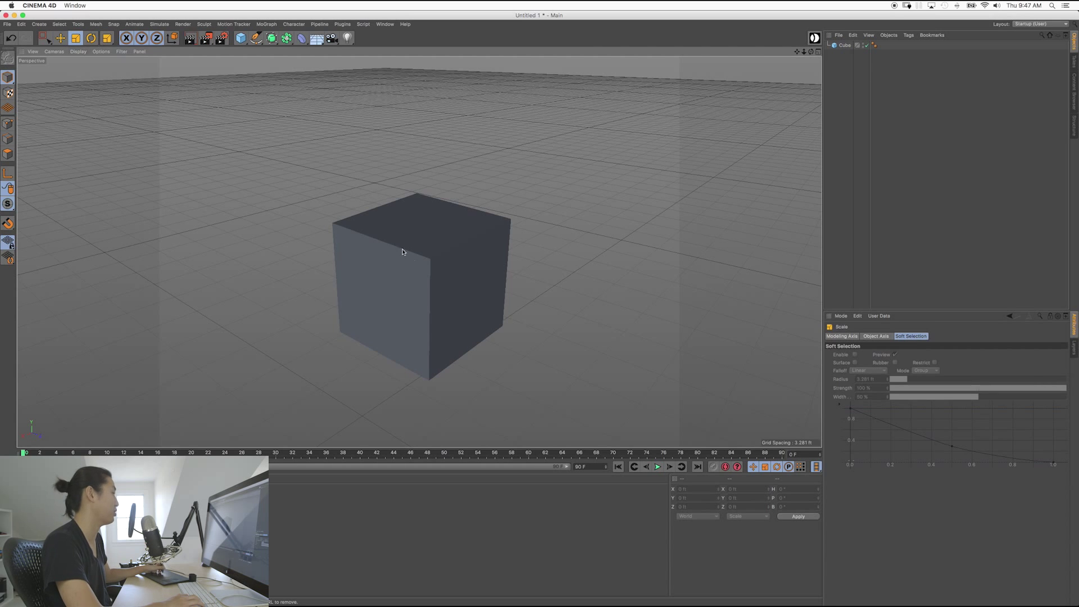
click(402, 251)
mouse_move(519, 319)
mouse_down()
mouse_move(465, 306)
mouse_move(505, 330)
mouse_move(506, 311)
mouse_move(477, 299)
mouse_move(500, 313)
mouse_up()
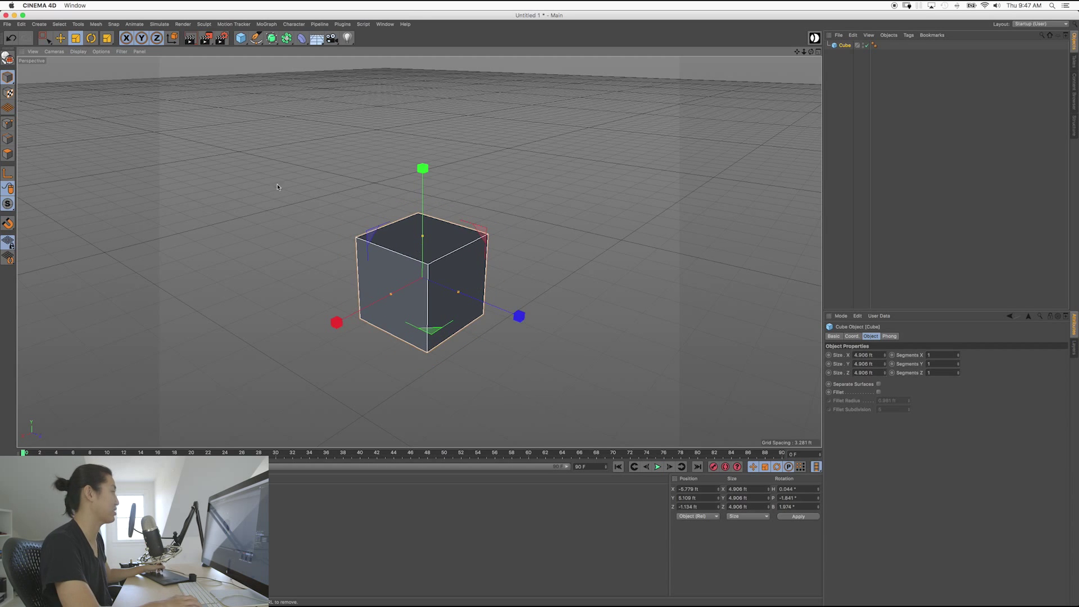
Step: Move the cube along its Z and Y axes with the Move tool to about Y 5.5 ft and Z 0.9 ft
click(58, 41)
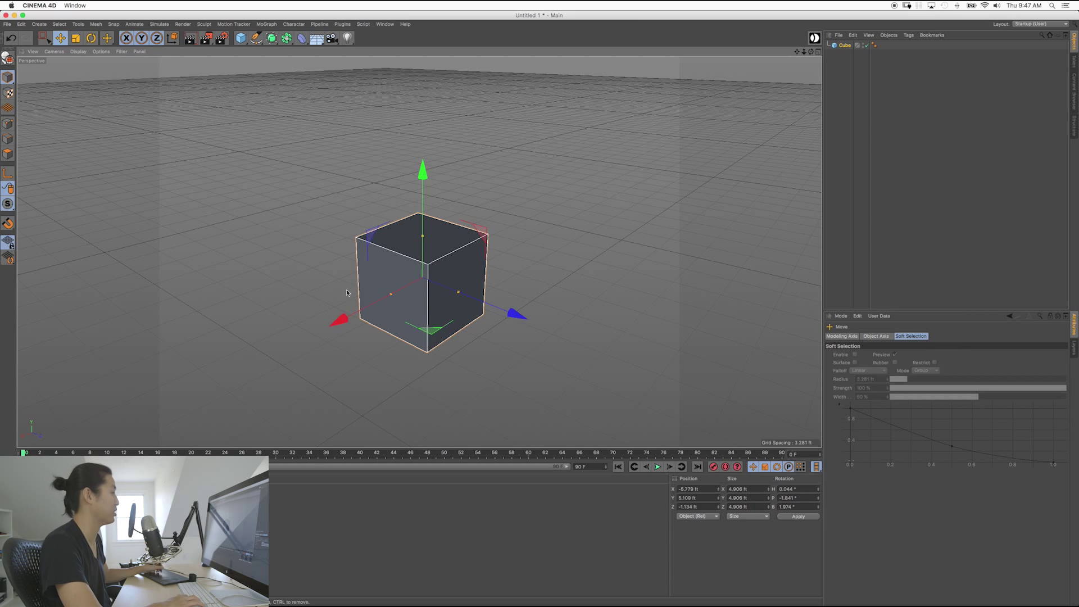
alt+middle_drag(432, 292, 440, 299)
alt+drag(440, 298, 438, 287)
alt+middle_drag(438, 287, 432, 239)
alt+drag(432, 239, 434, 241)
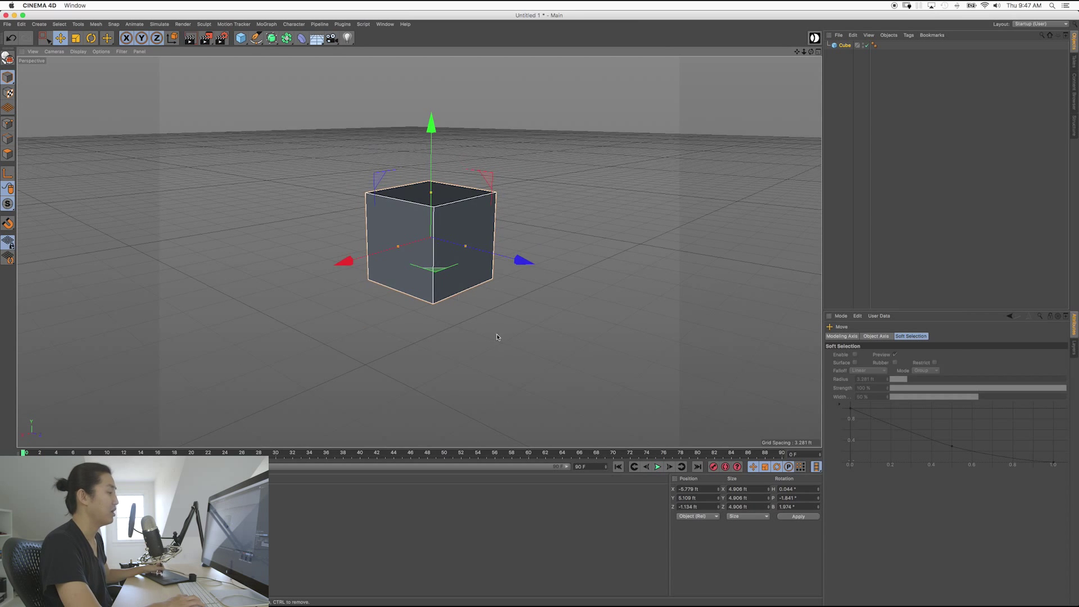
drag(520, 266, 564, 276)
mouse_move(472, 150)
mouse_down()
mouse_move(471, 224)
mouse_move(472, 135)
mouse_up()
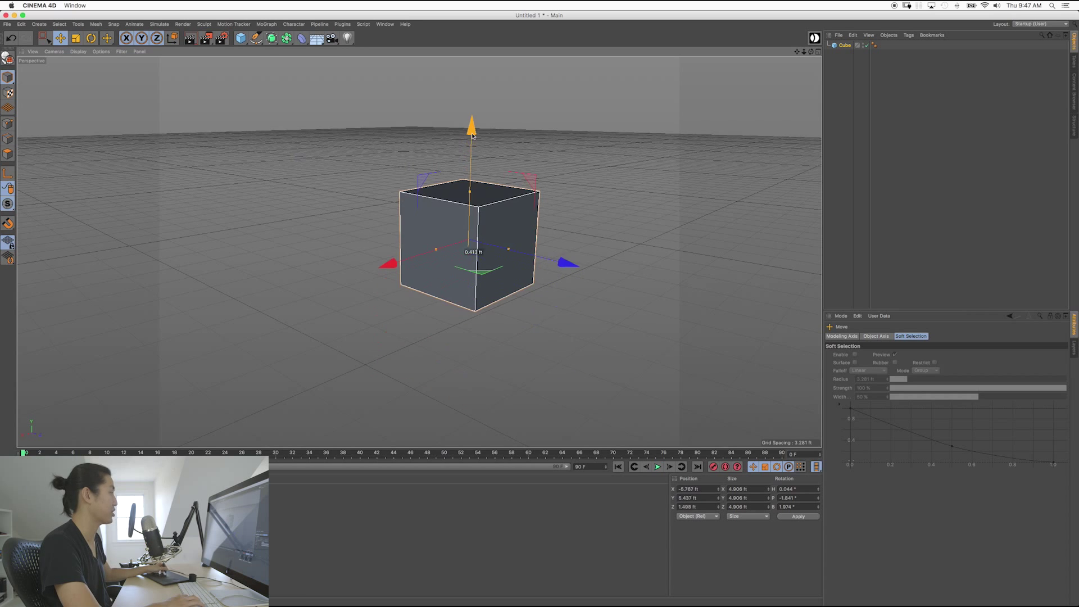
drag(566, 263, 556, 260)
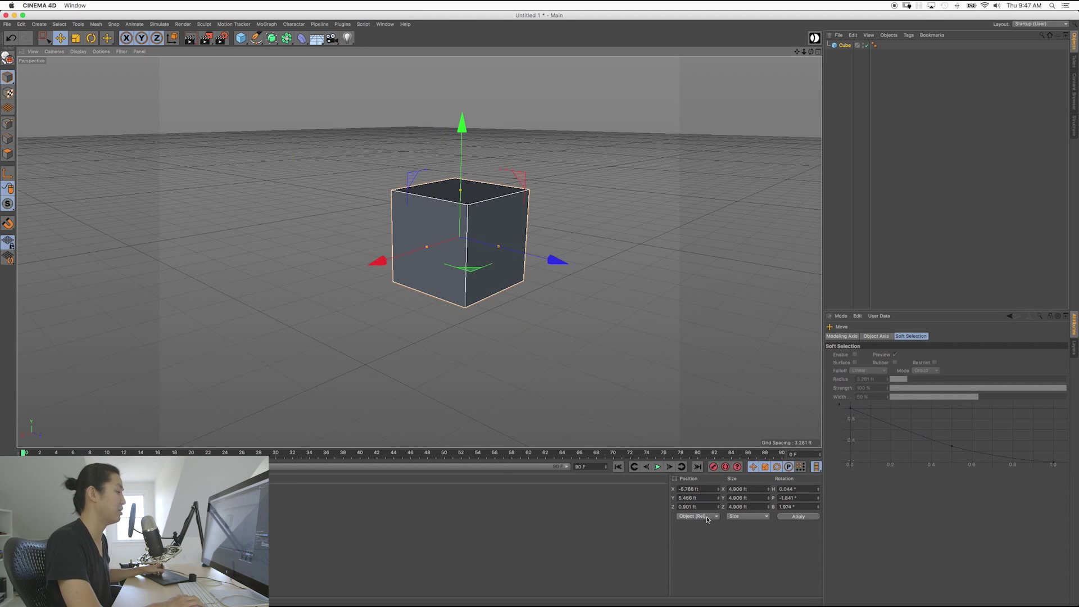
Step: Set the cube's X, Y and Z position coordinates to 0 ft
drag(702, 490, 677, 499)
text(0)
key(Return)
text(0)
key(Return)
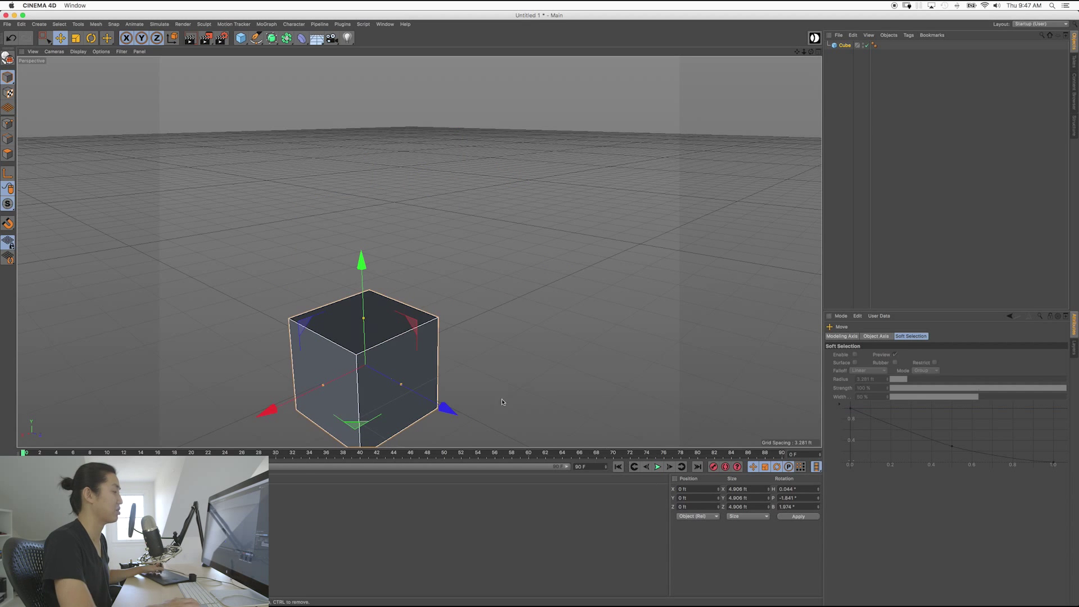
Step: Set the cube's H, P and B rotation values to 0° and deselect it
alt+middle_drag(399, 271, 445, 213)
alt+drag(449, 314, 629, 445)
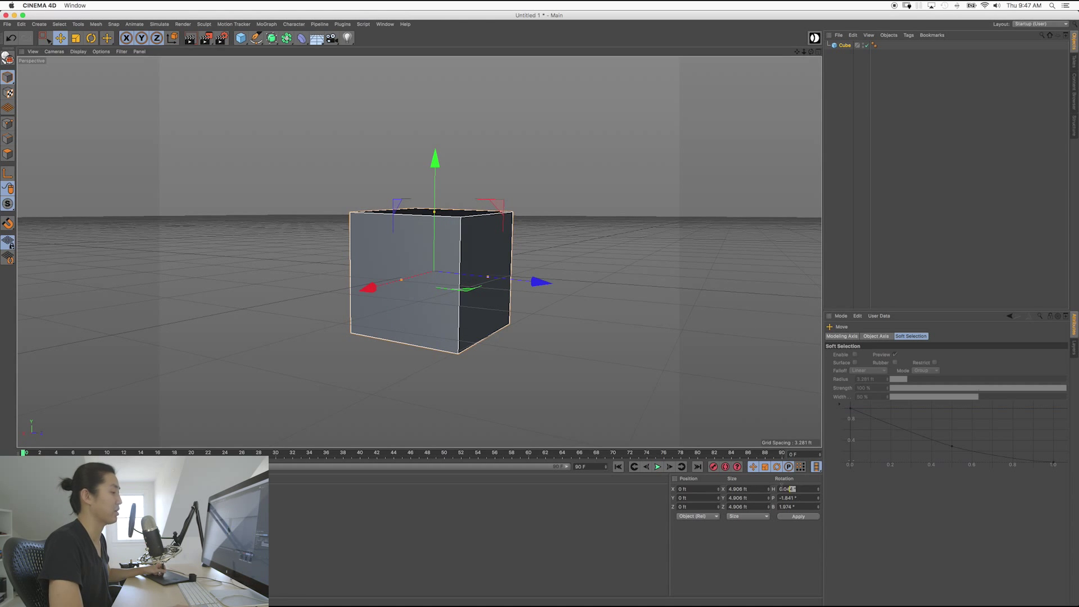
double_click(803, 498)
text(0)
key(Return)
key(0)
double_click(795, 506)
text(0)
key(Return)
click(500, 363)
Step: Select the cube with Rectangle Selection and move it along its axes to about X -4.83 ft, Y 2.43 ft, Z -4.62 ft
alt+middle_drag(484, 308, 512, 334)
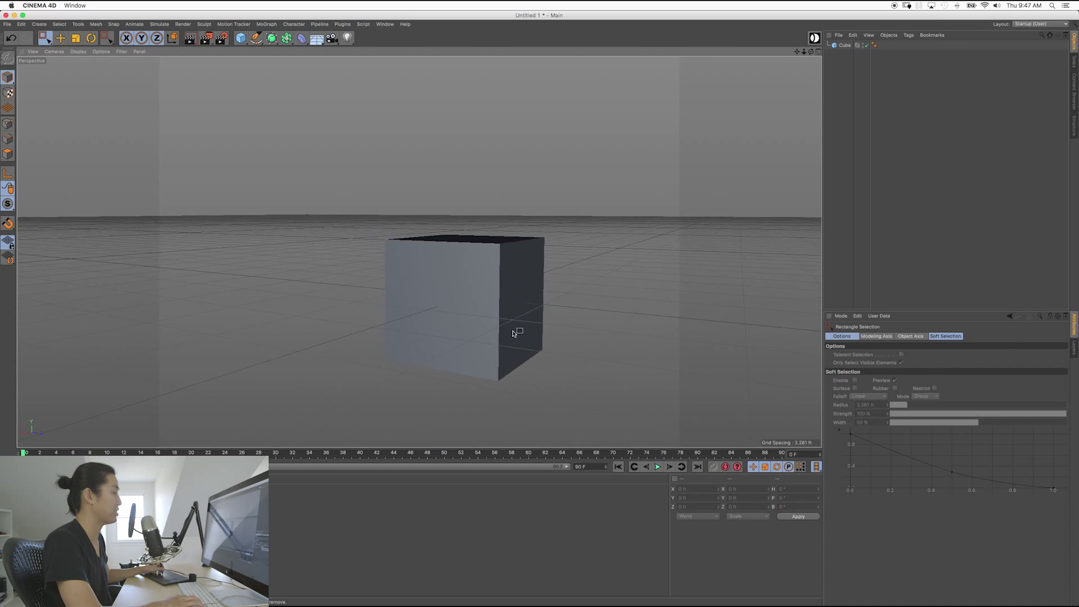
alt+drag(511, 333, 507, 340)
click(507, 340)
alt+middle_drag(508, 339, 505, 334)
alt+drag(505, 332, 503, 333)
drag(381, 312, 453, 280)
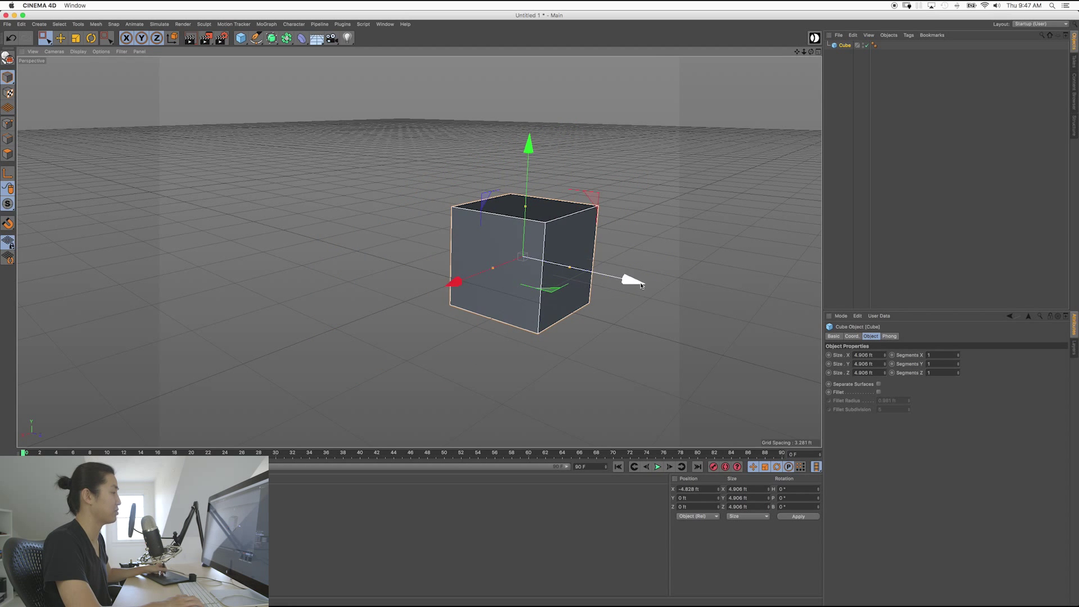
drag(641, 285, 545, 260)
drag(448, 121, 451, 80)
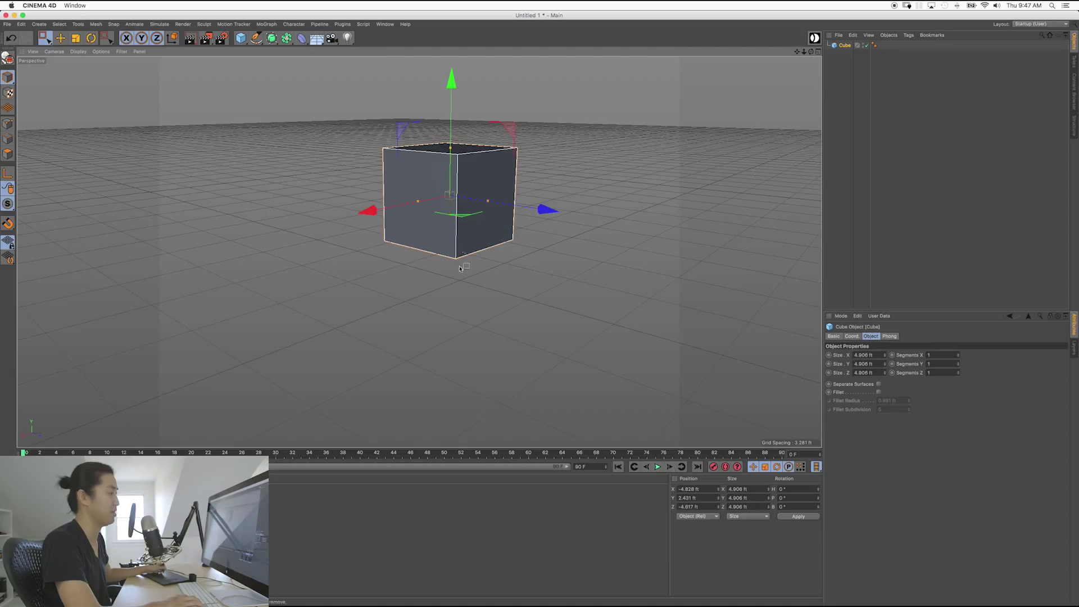
Step: Reset the cube's P.X, P.Y and P.Z values to 0 ft in its coordinate attributes
click(690, 489)
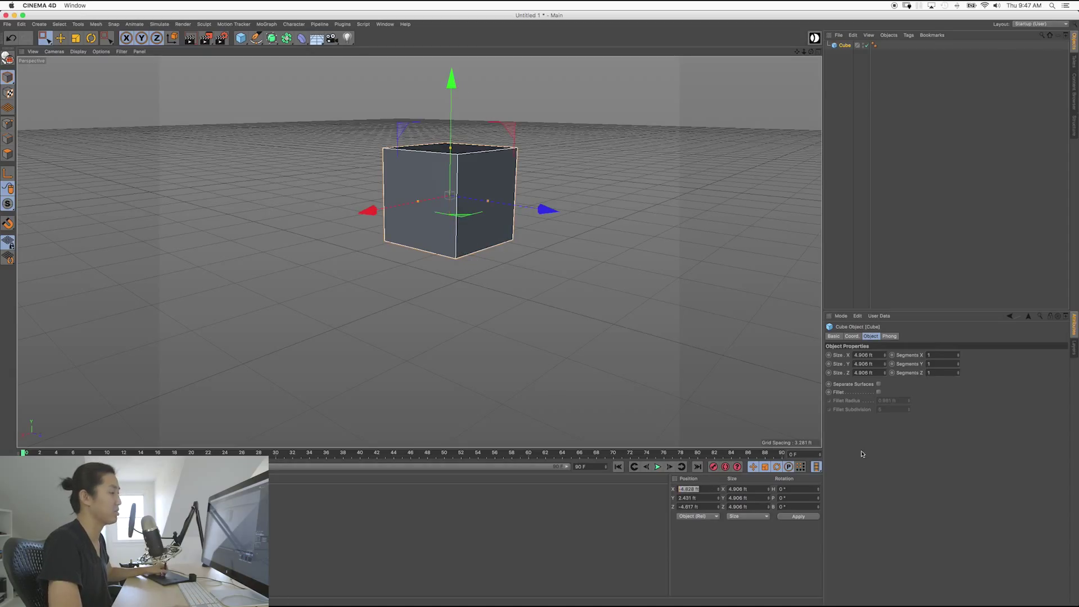
click(852, 335)
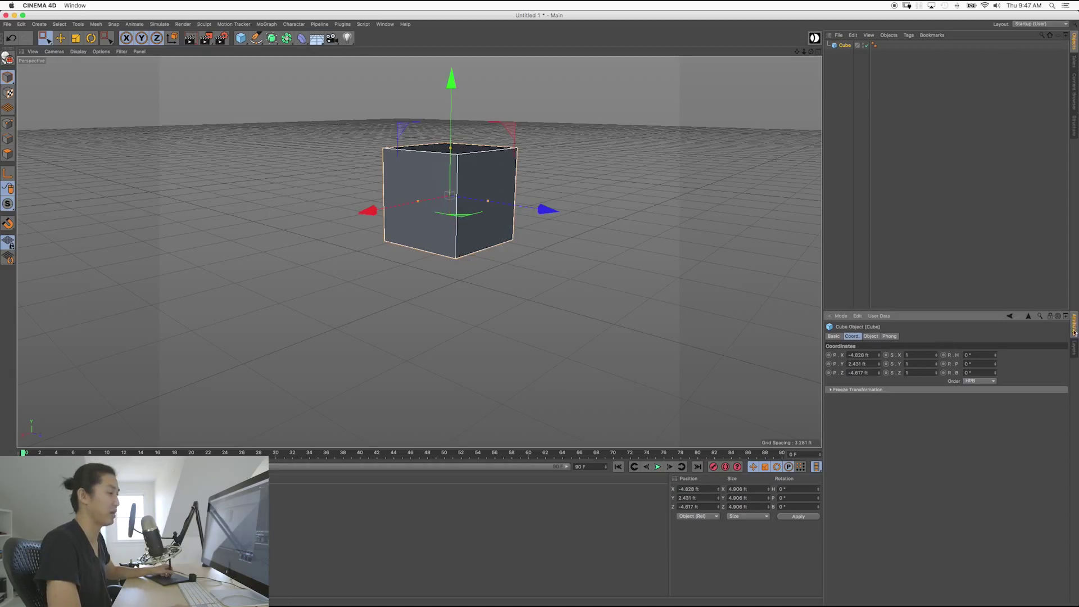
mouse_move(833, 336)
mouse_down()
mouse_move(886, 337)
mouse_move(855, 338)
mouse_up()
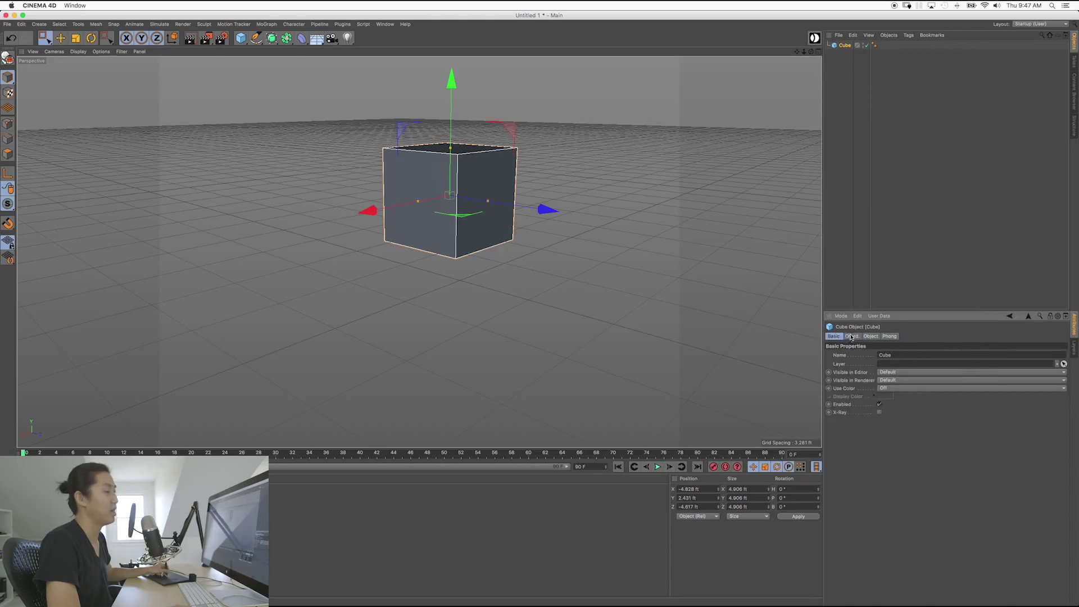
click(851, 336)
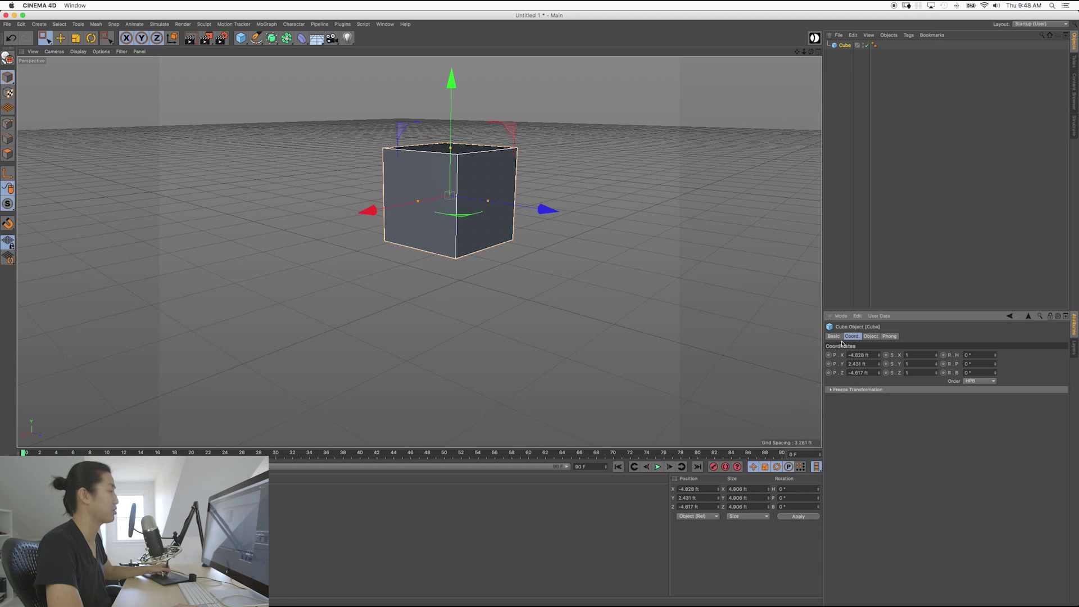
text(0)
key(Return)
drag(870, 364, 834, 376)
text(0)
key(Return)
text(0)
key(Return)
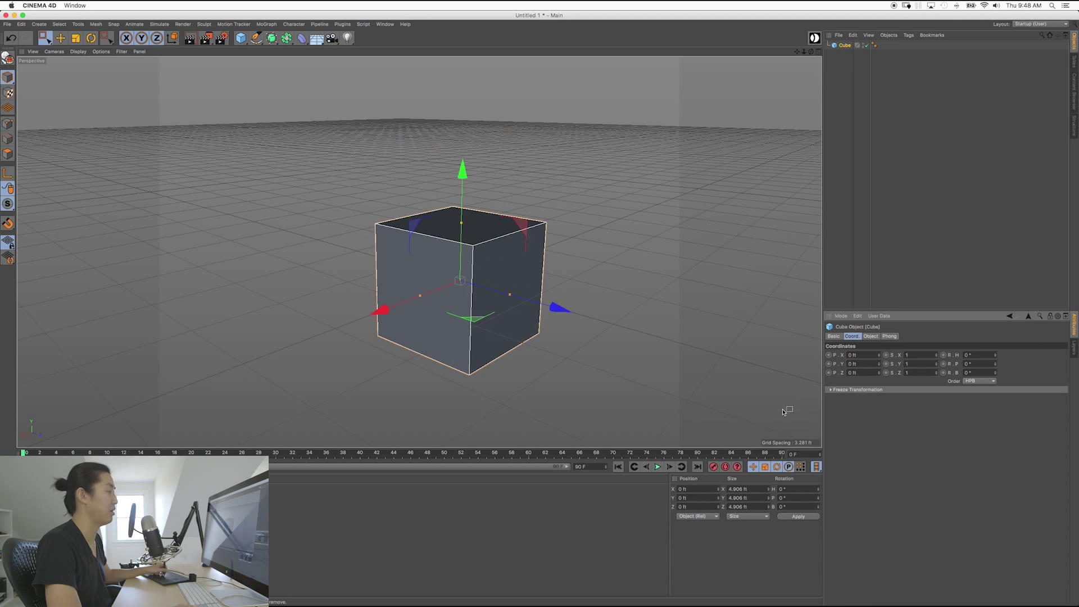
Step: Expand the Freeze Transformation section, set the cube's P.Y value to 10 ft, and undo that position change
click(831, 389)
drag(862, 366, 834, 370)
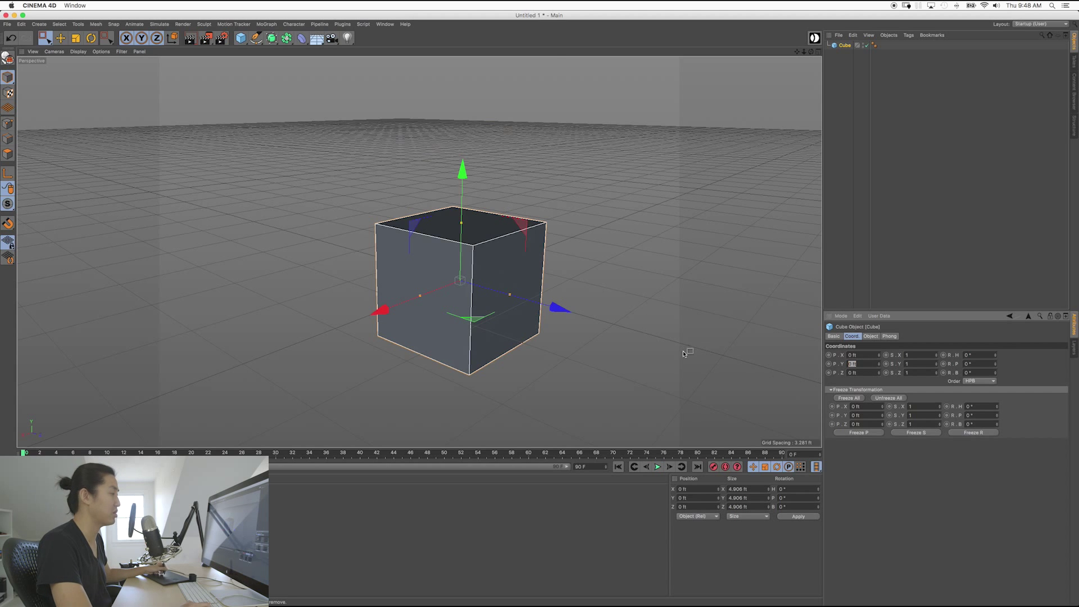
key(Return)
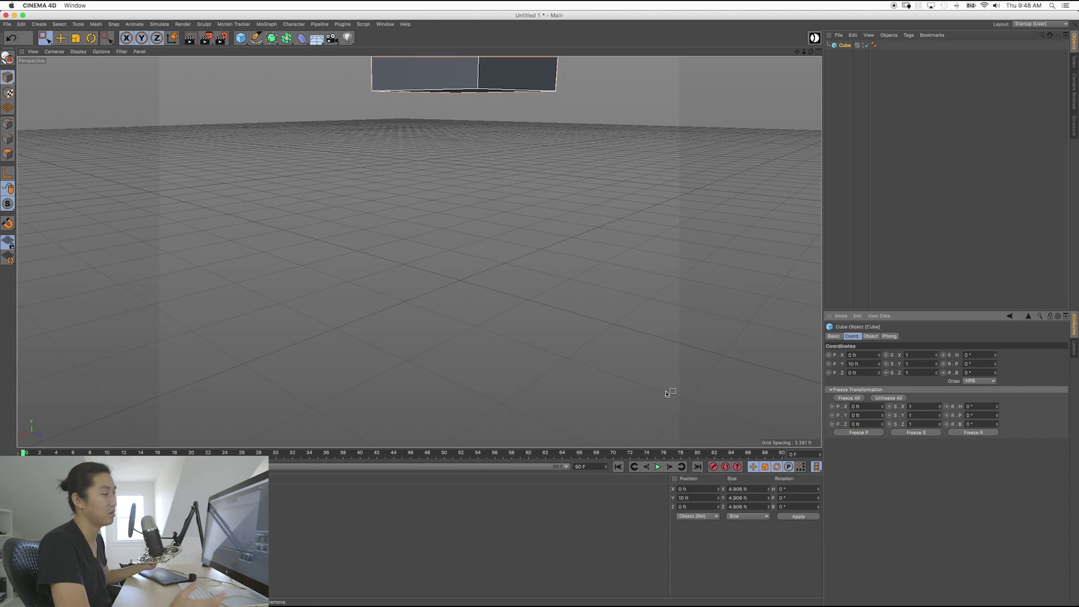
key(super+z)
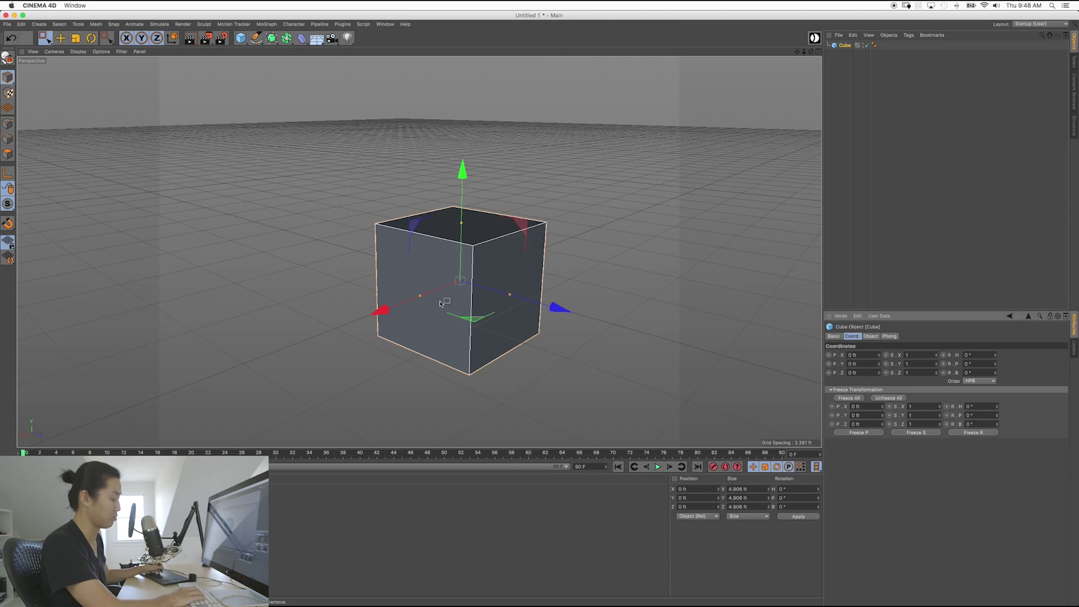
Step: Rotate the cube around its vertical axis, set its H rotation to 45°, and deselect it
key(r)
drag(446, 308, 497, 310)
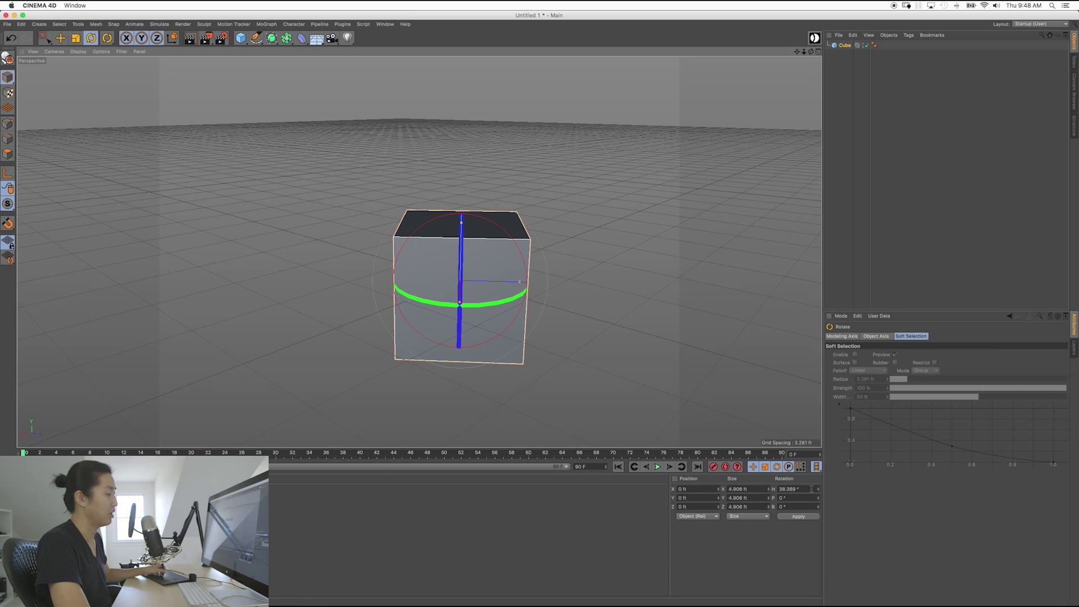
double_click(789, 489)
text(90)
key(Return)
text(45)
key(Return)
click(569, 382)
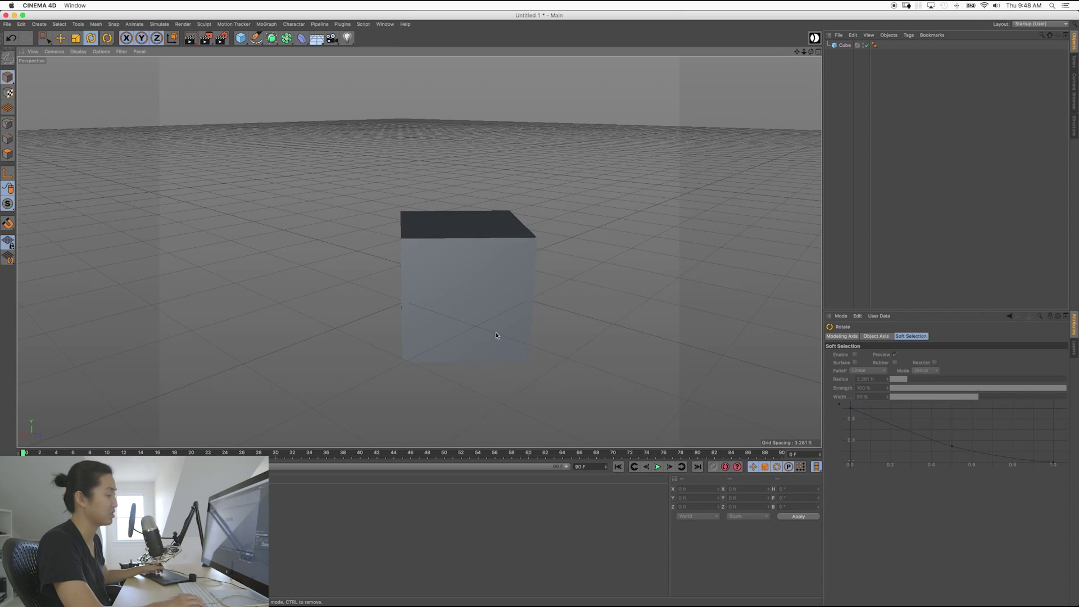
Step: Select the cube again, rotate it freehand around its vertical axis to about H 5°, and deselect it
mouse_move(478, 322)
alt+mouse_down()
mouse_move(496, 308)
mouse_move(487, 296)
mouse_move(448, 306)
mouse_move(464, 310)
alt+mouse_up()
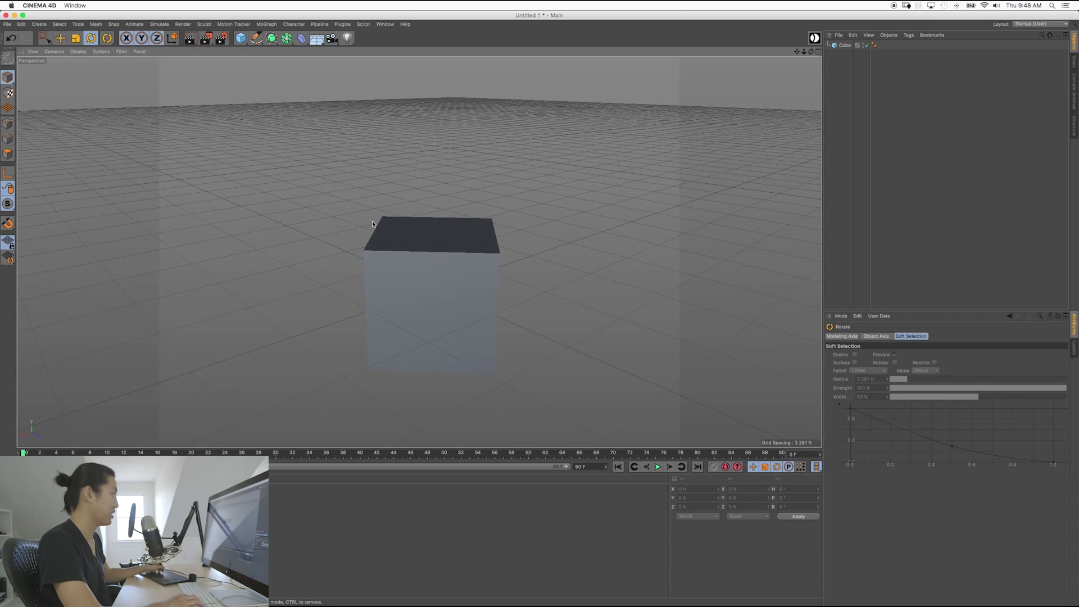
click(470, 306)
alt+drag(473, 302, 442, 297)
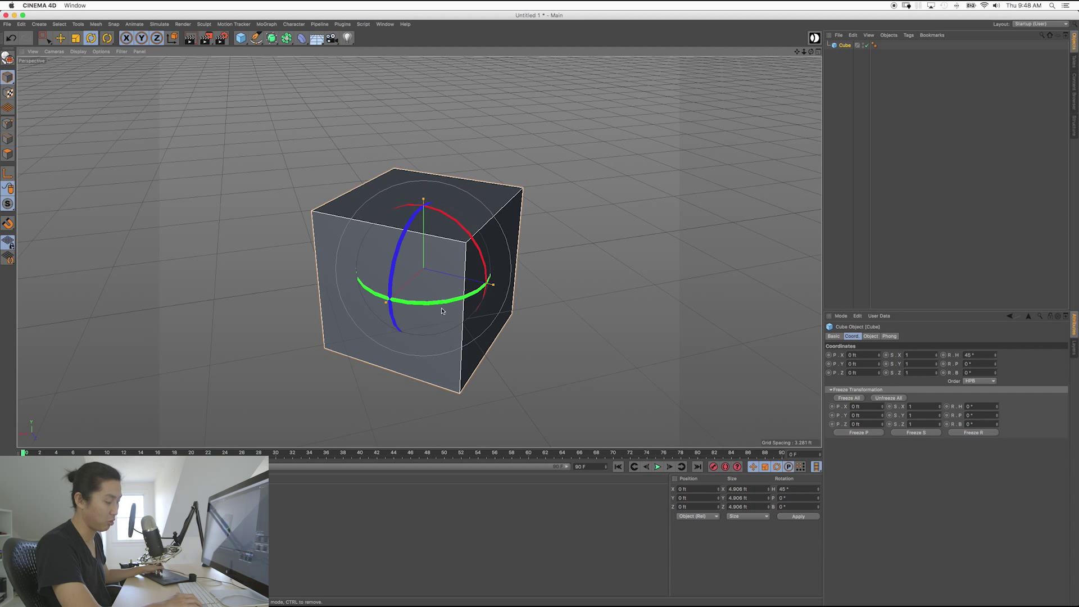
drag(435, 305, 381, 300)
click(306, 220)
alt+drag(448, 298, 513, 322)
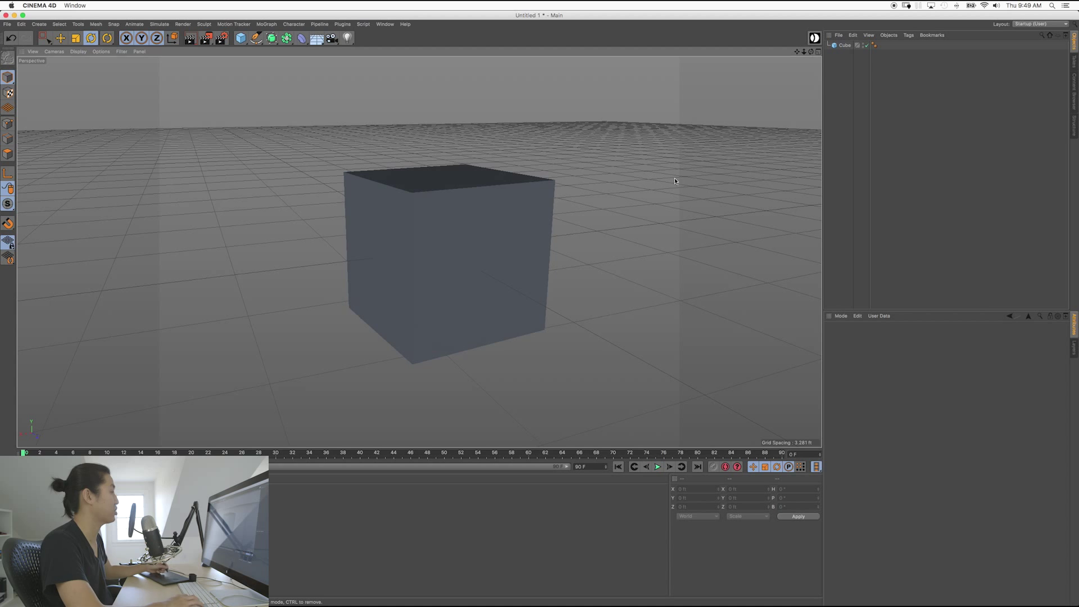
Step: Select the cube with Rectangle Selection, set its H rotation to 0°, and deselect it
key(0)
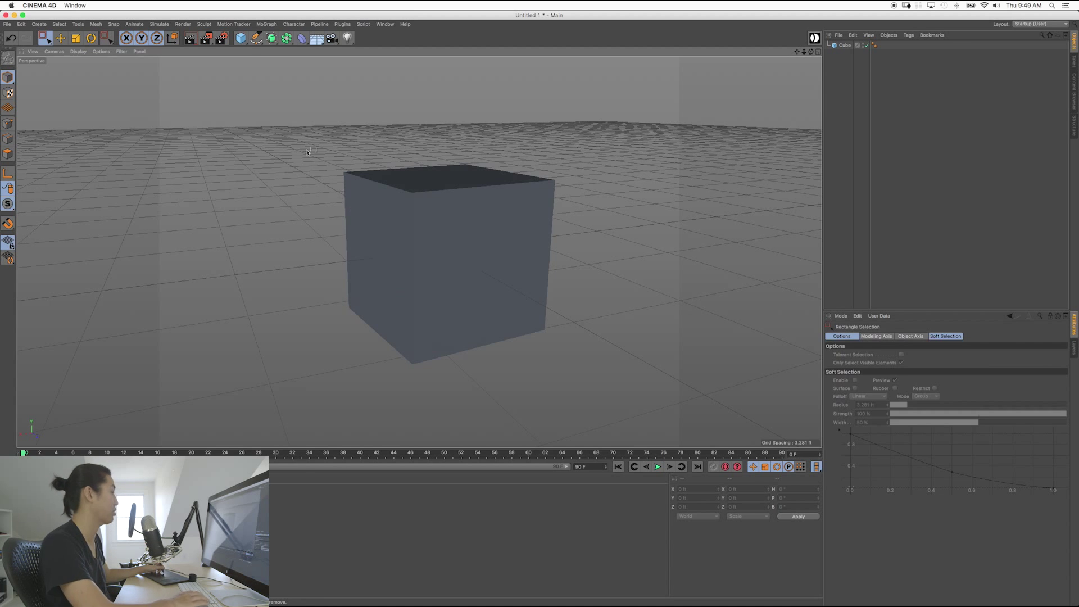
drag(307, 150, 516, 324)
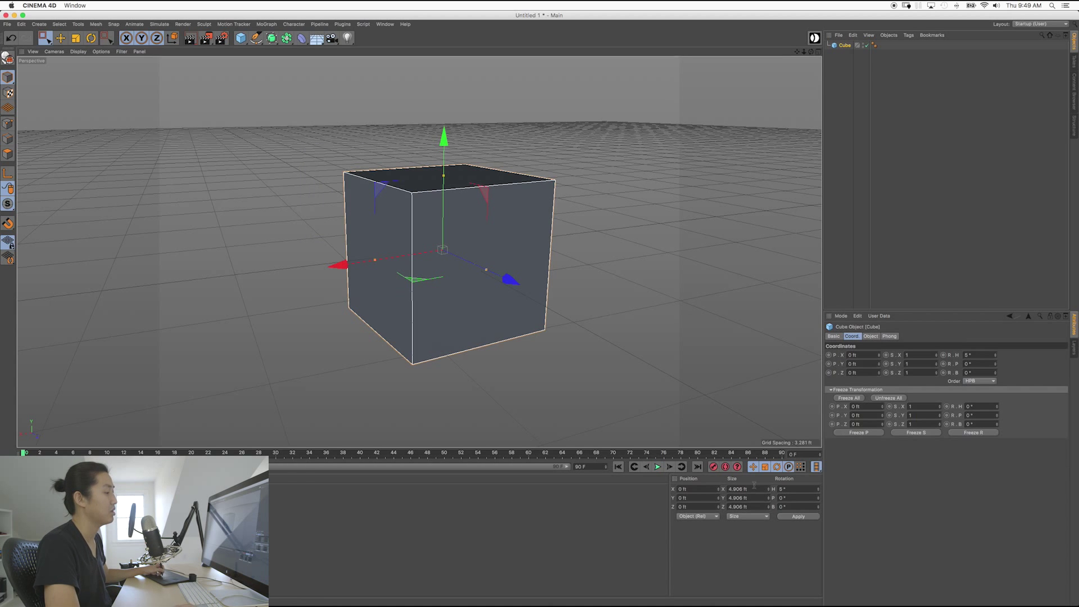
click(595, 390)
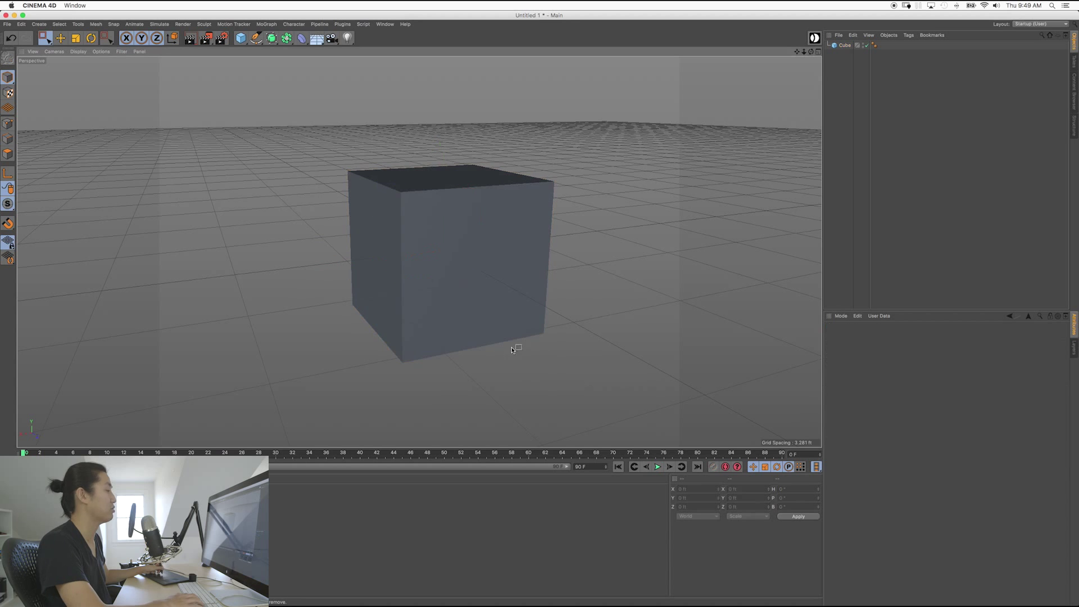
Step: Select the cube and duplicate it along its Z axis to about Z -12.78 ft
alt+drag(483, 257, 472, 285)
click(486, 283)
alt+right_drag(473, 285, 423, 281)
alt+middle_drag(432, 276, 498, 291)
alt+drag(498, 291, 504, 292)
alt+middle_drag(504, 292, 530, 287)
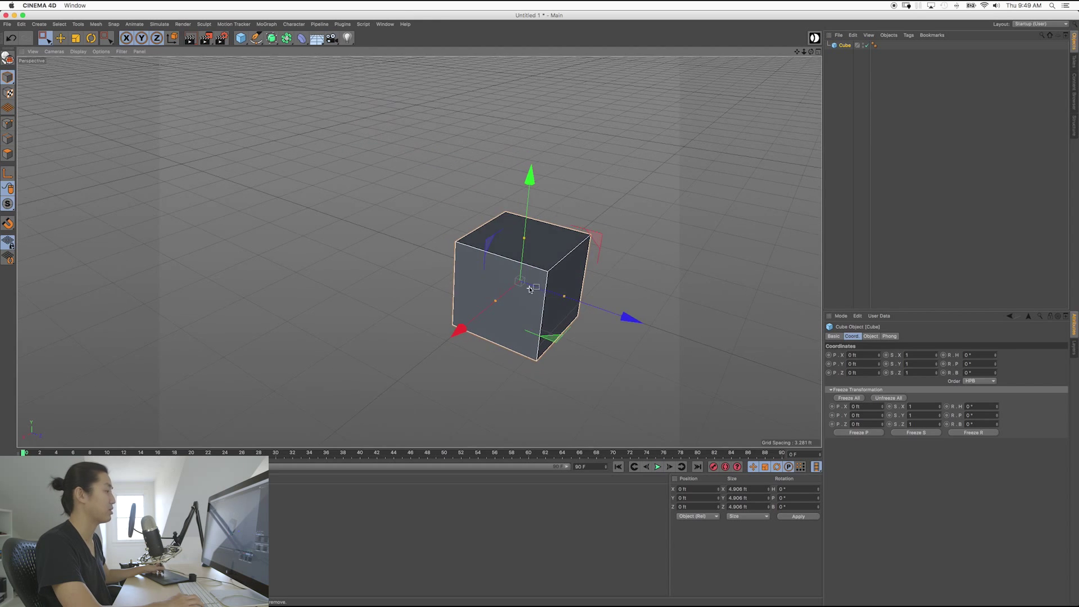
ctrl+drag(629, 322, 435, 270)
Step: Duplicate the copied cube upward along its Y axis to about Y 7.79 ft
alt+middle_drag(426, 251, 424, 275)
alt+drag(425, 276, 432, 266)
alt+middle_drag(432, 267, 410, 250)
ctrl+drag(318, 153, 319, 41)
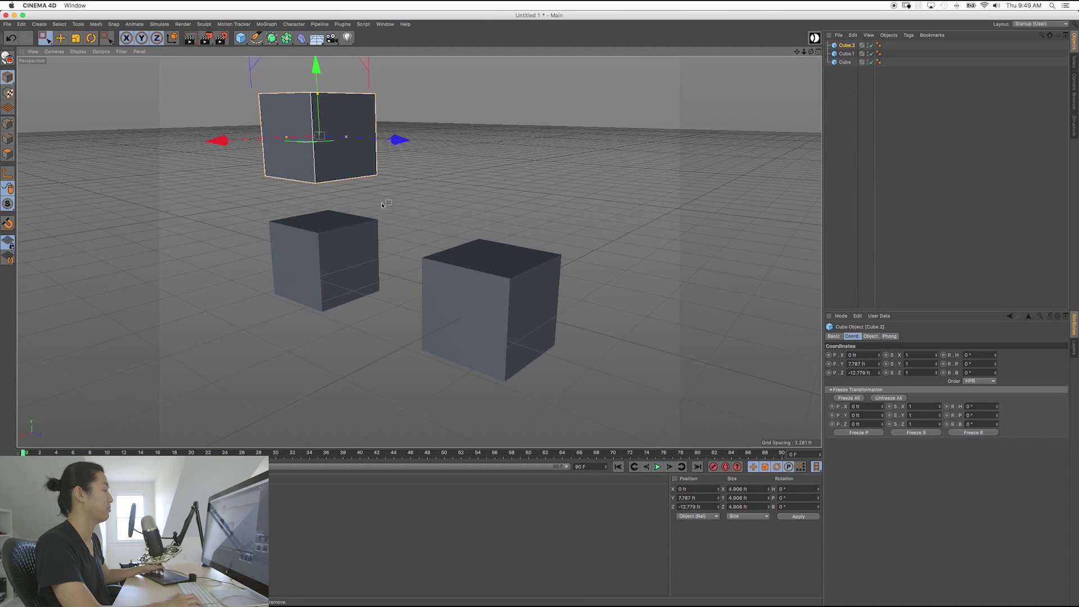
Step: Move the upper cube along its Z axis to about Z -5.84 ft
alt+right_drag(458, 317, 468, 332)
alt+drag(467, 330, 380, 233)
drag(362, 182, 494, 241)
Step: Select each of the three cubes in turn in the viewport and in the object list, then clear the selection
alt+drag(491, 290, 474, 305)
click(479, 323)
click(431, 226)
click(321, 293)
click(413, 219)
alt+drag(459, 272, 466, 256)
click(836, 111)
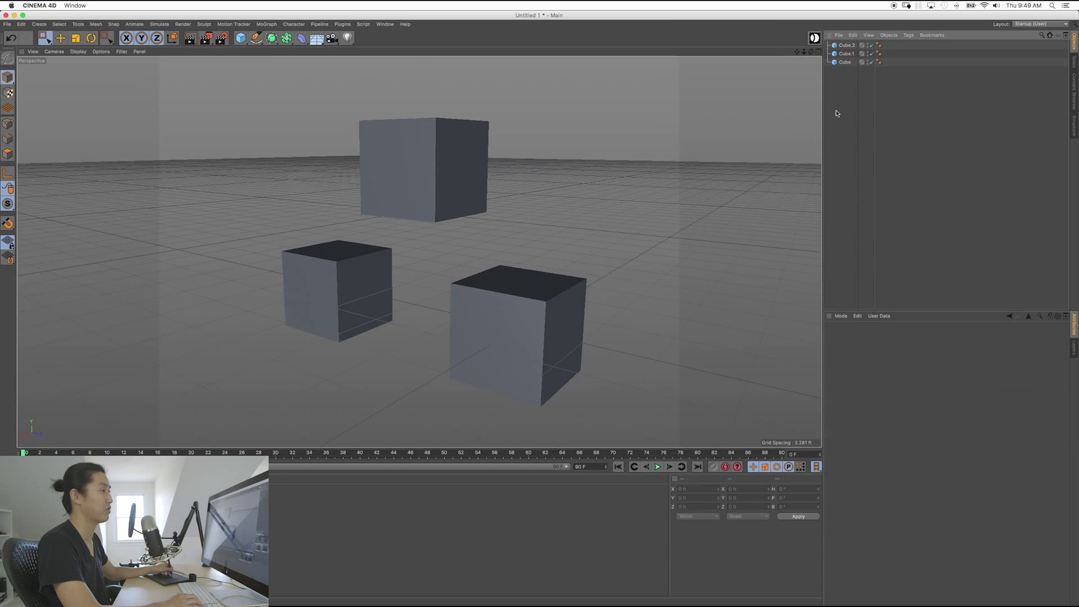
click(846, 63)
click(845, 54)
click(846, 45)
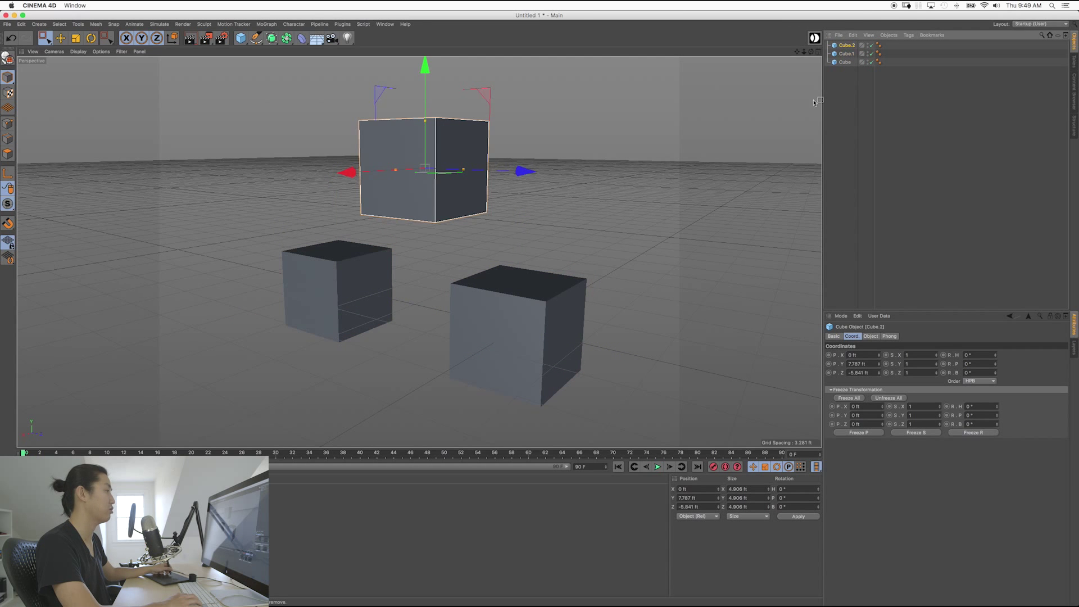
click(609, 264)
alt+drag(609, 264, 479, 231)
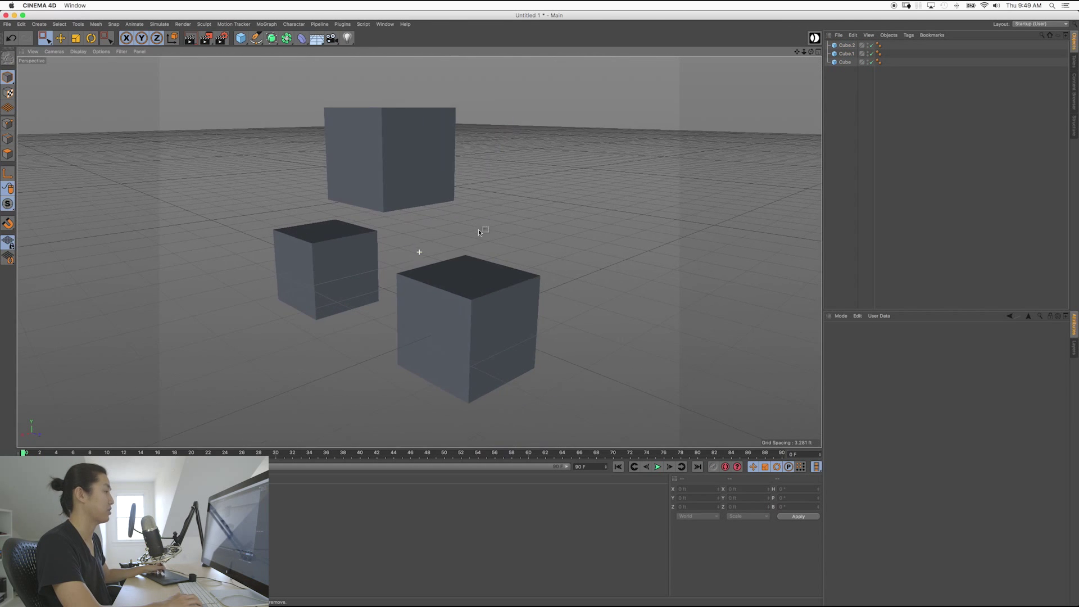
Step: Rename the original Cube object as Cube01 in the object list
double_click(844, 62)
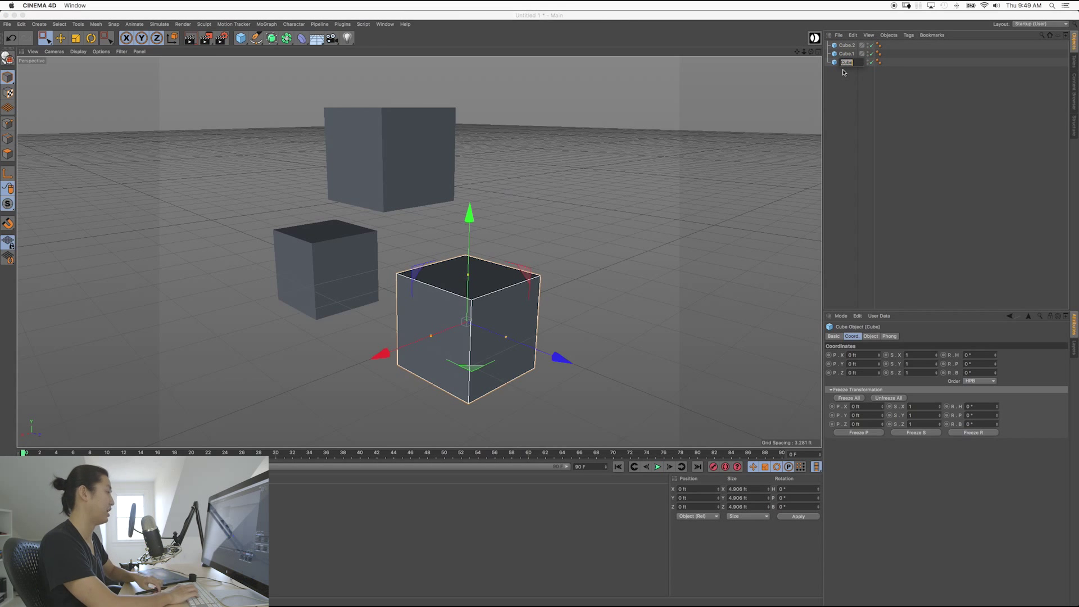
text(C)
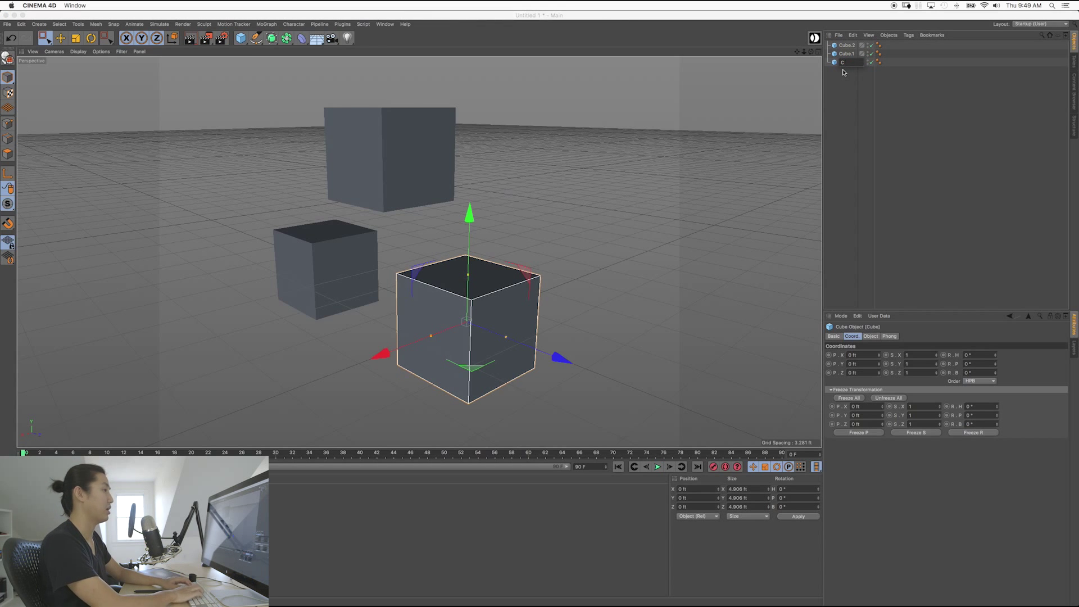
text(ube01)
key(Return)
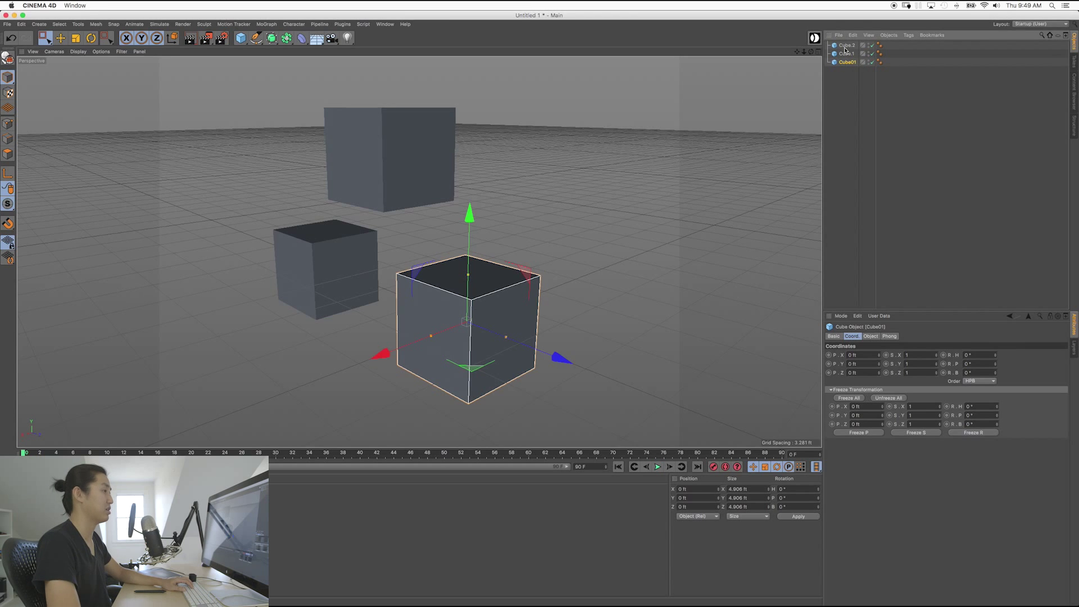
double_click(845, 54)
text(Cu)
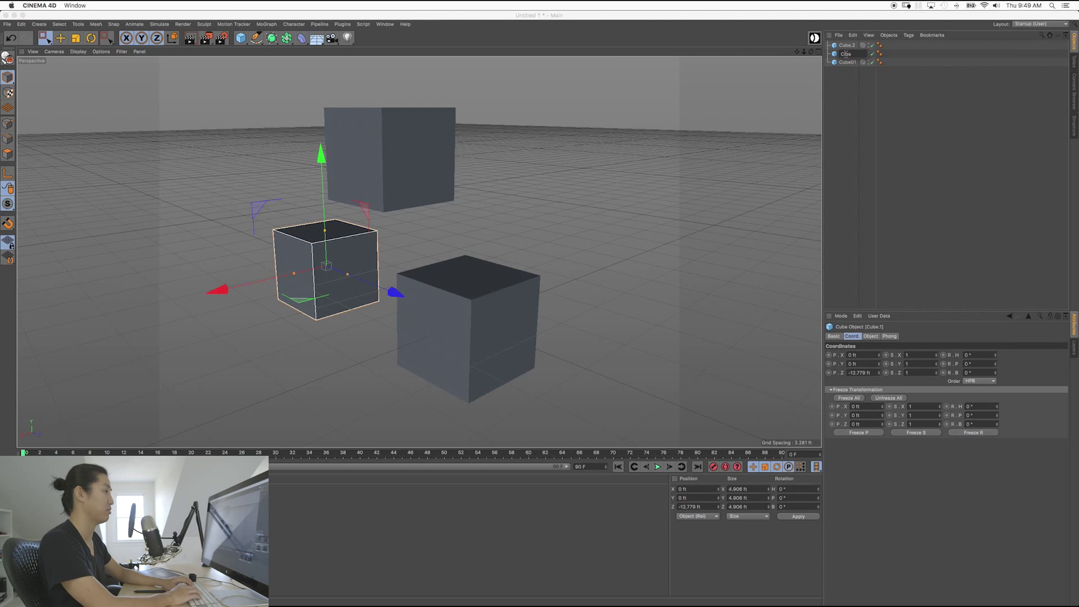
key(Escape)
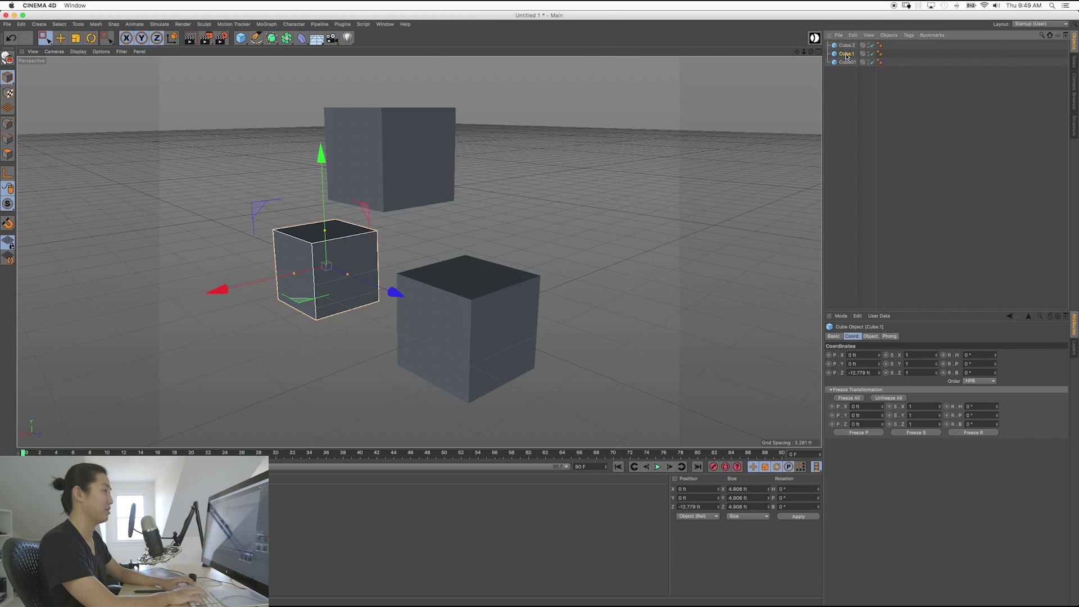
Step: Rename the upper cube, Cube.2, as Cube03 in the object list
double_click(849, 46)
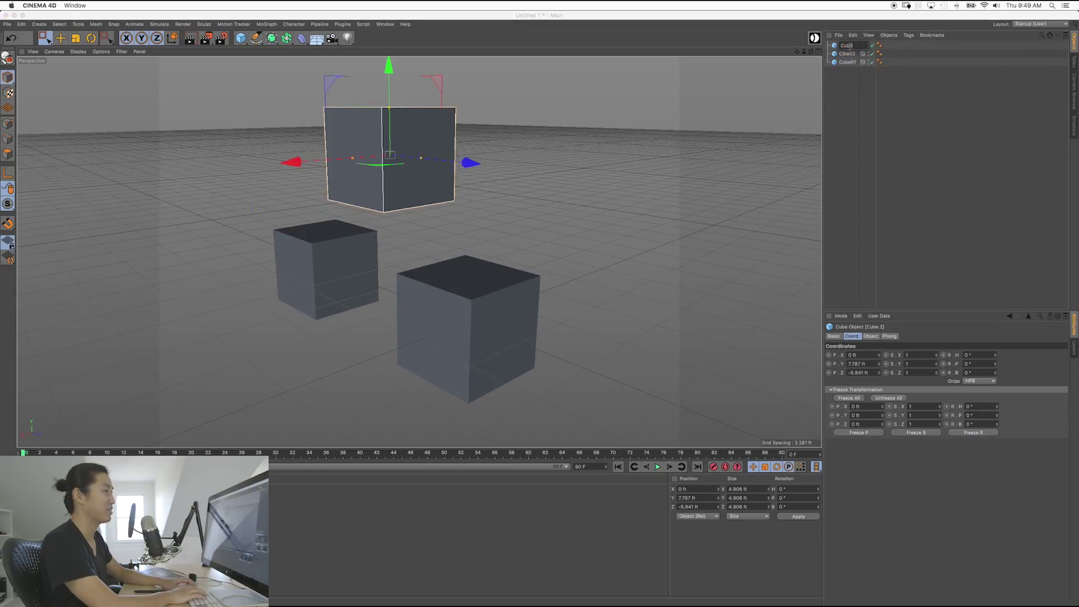
text(Cube0)
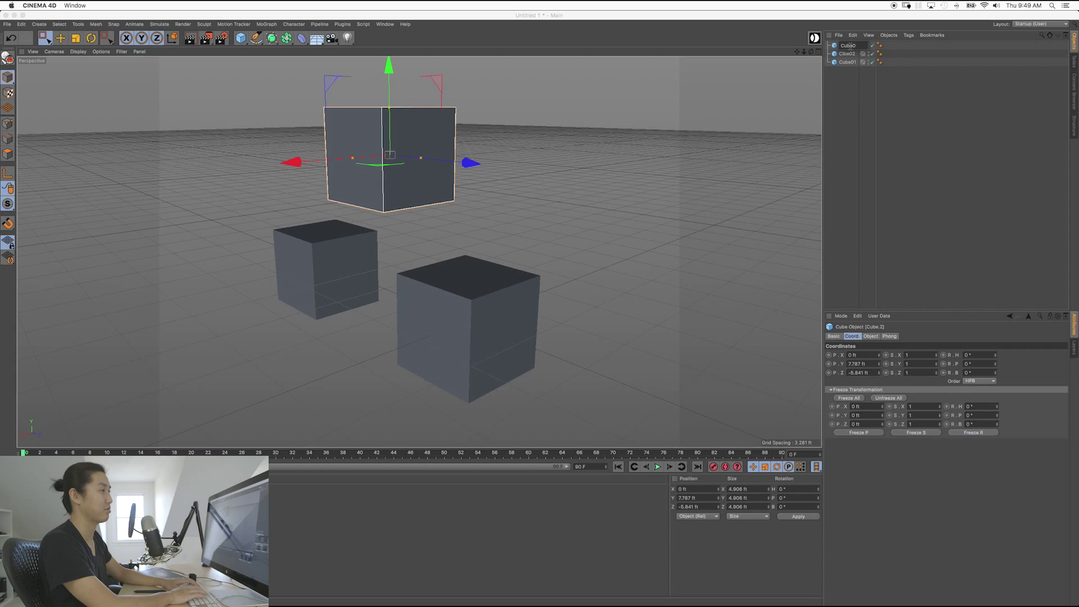
text(3)
key(Return)
Step: Correct the misspelled name of the second cube in the object list to Cube02 and deselect it
double_click(843, 54)
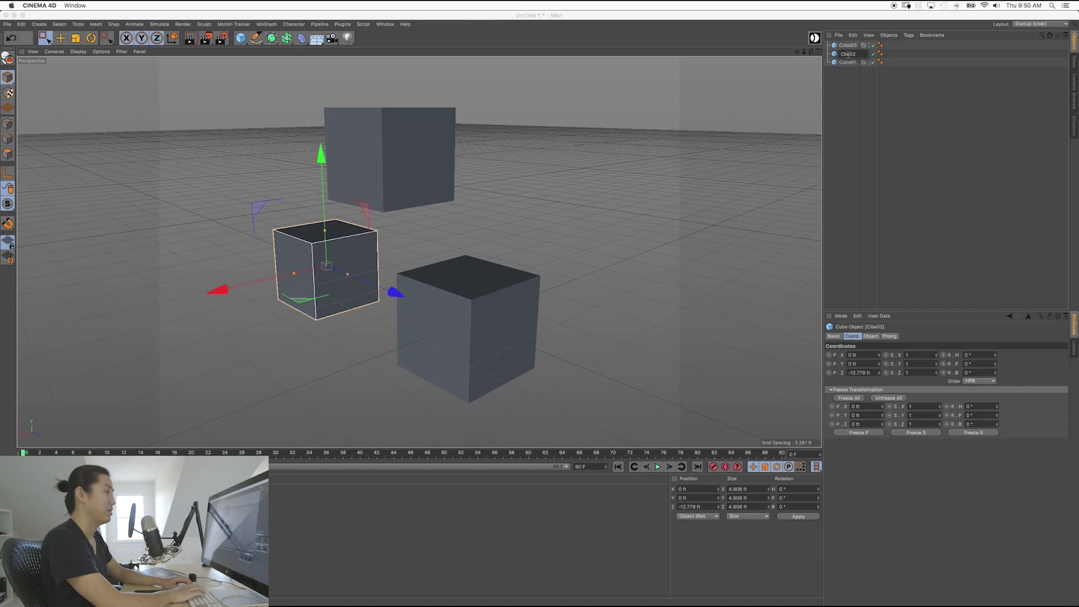
key(Return)
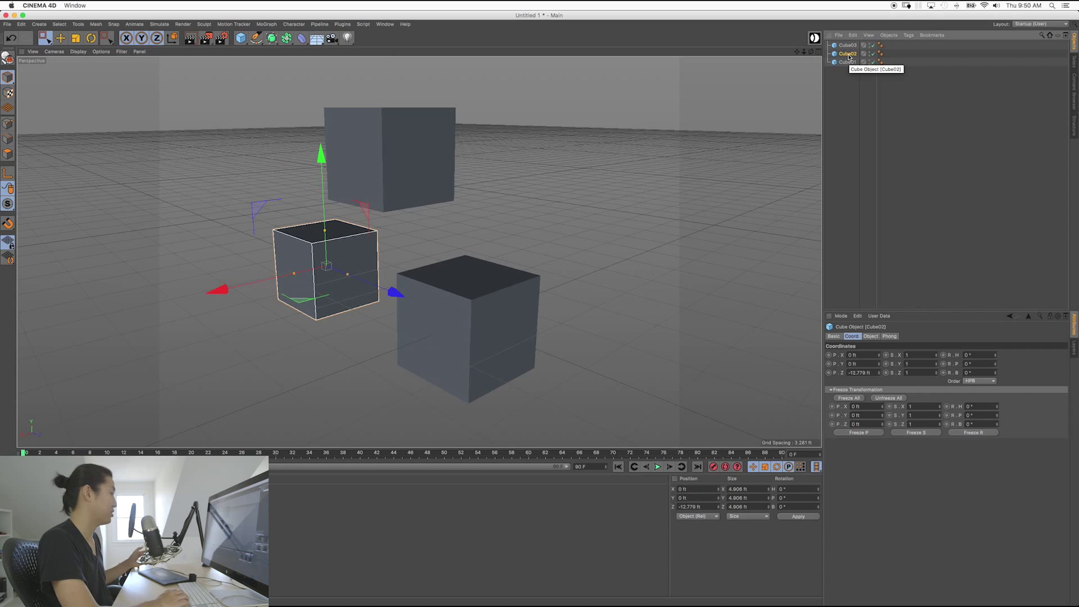
click(466, 202)
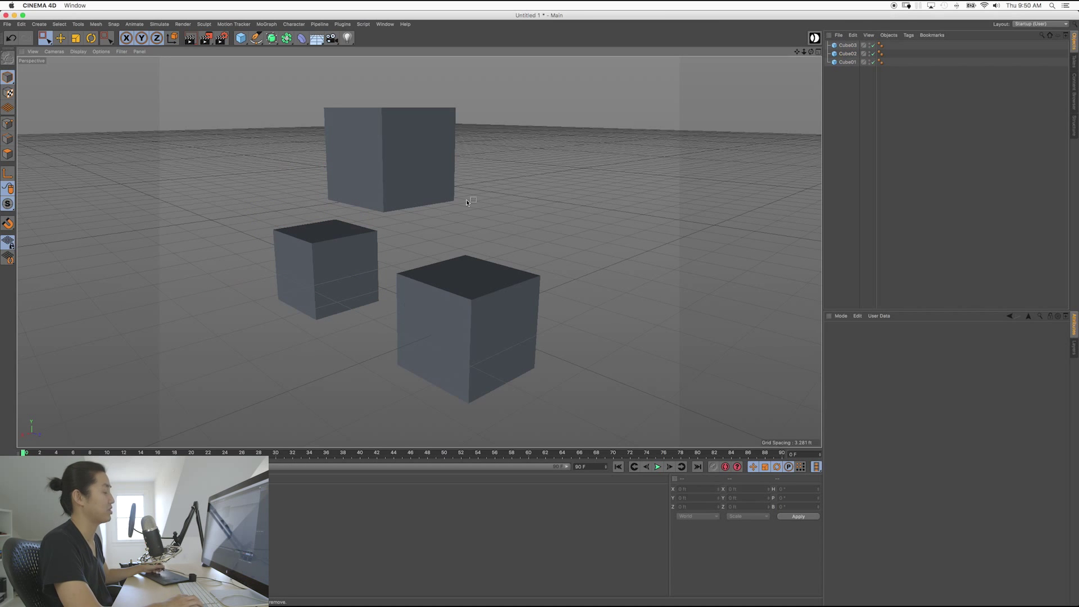
Step: Select Cube03 and tilt it around its X axis with the Rotate tool
alt+drag(433, 328, 382, 185)
click(370, 174)
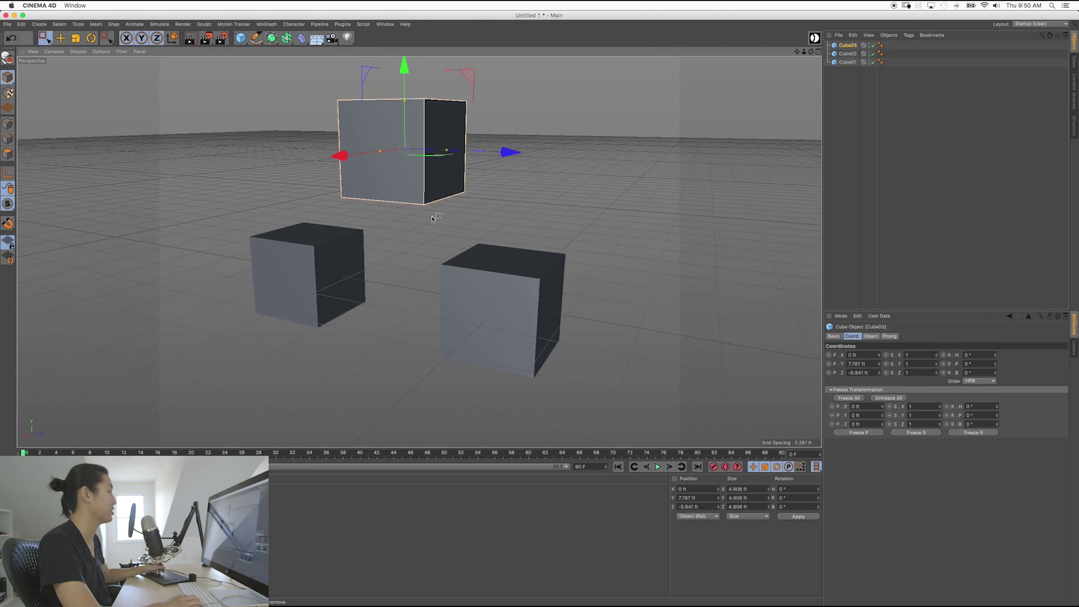
click(92, 38)
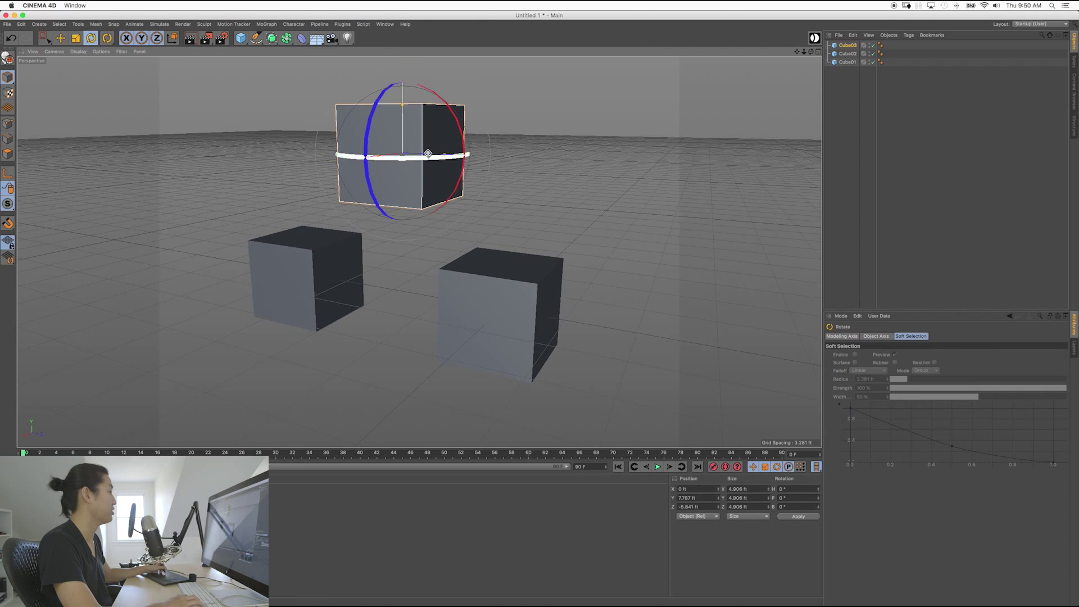
drag(458, 134, 464, 208)
click(457, 253)
Step: Select all three cubes and duplicate them together along the X axis to about X -14.04 ft
click(289, 262)
alt+drag(306, 264, 444, 179)
key(0)
alt+middle_drag(482, 272, 418, 273)
alt+drag(419, 275, 385, 229)
Step: Rotate the three duplicated cubes together with the Rotate tool to about P 86.9°
key(r)
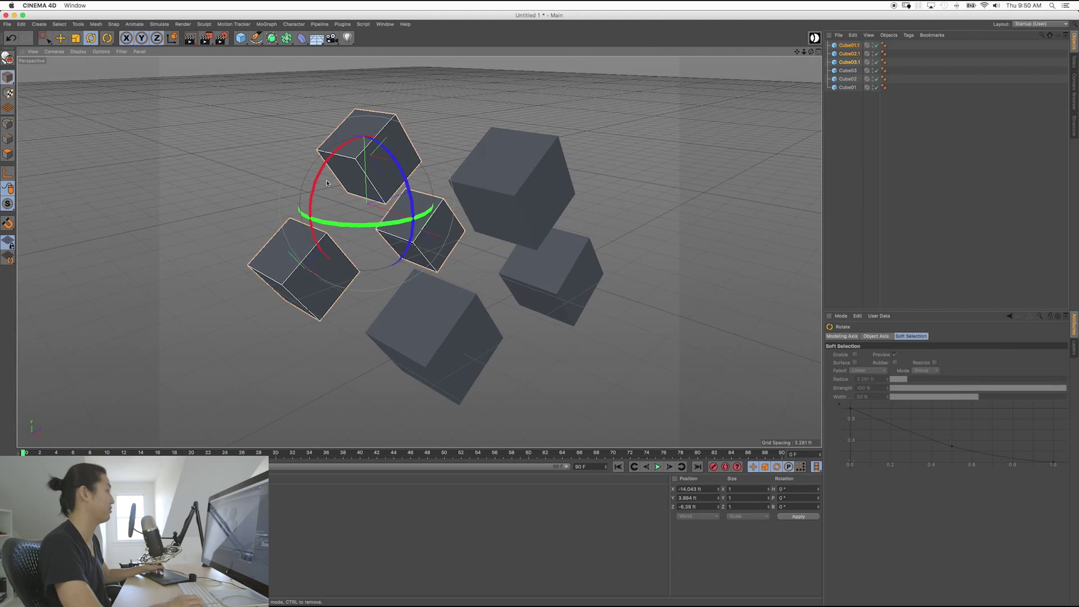
drag(317, 179, 290, 351)
alt+middle_drag(327, 168, 311, 215)
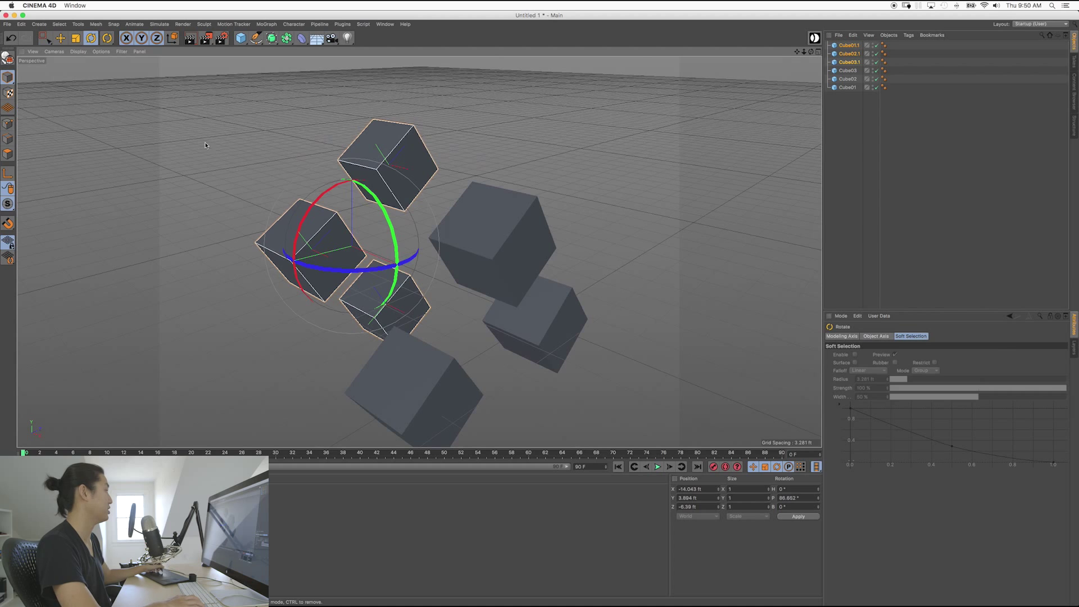
Step: Duplicate the three selected rotated cubes once more with the Move tool and deselect everything
click(63, 41)
alt+drag(195, 174, 438, 82)
alt+drag(418, 251, 310, 144)
alt+middle_drag(310, 144, 329, 145)
click(283, 202)
Step: Examine the arrangement of all three cube sets from different angles and distances
alt+drag(281, 206, 408, 244)
alt+middle_drag(408, 244, 359, 210)
alt+drag(359, 210, 419, 249)
alt+right_drag(412, 228, 480, 252)
alt+middle_drag(479, 252, 393, 211)
alt+drag(393, 211, 454, 251)
alt+middle_drag(454, 251, 459, 245)
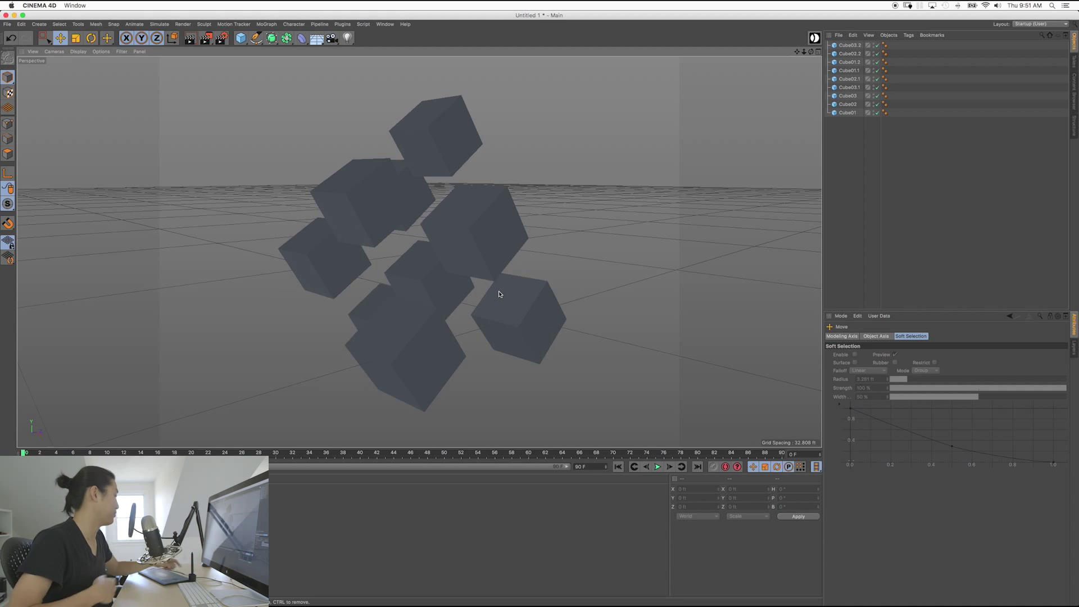
Step: Select every cube in the object list and delete them all to empty the scene
drag(869, 159, 837, 24)
click(840, 137)
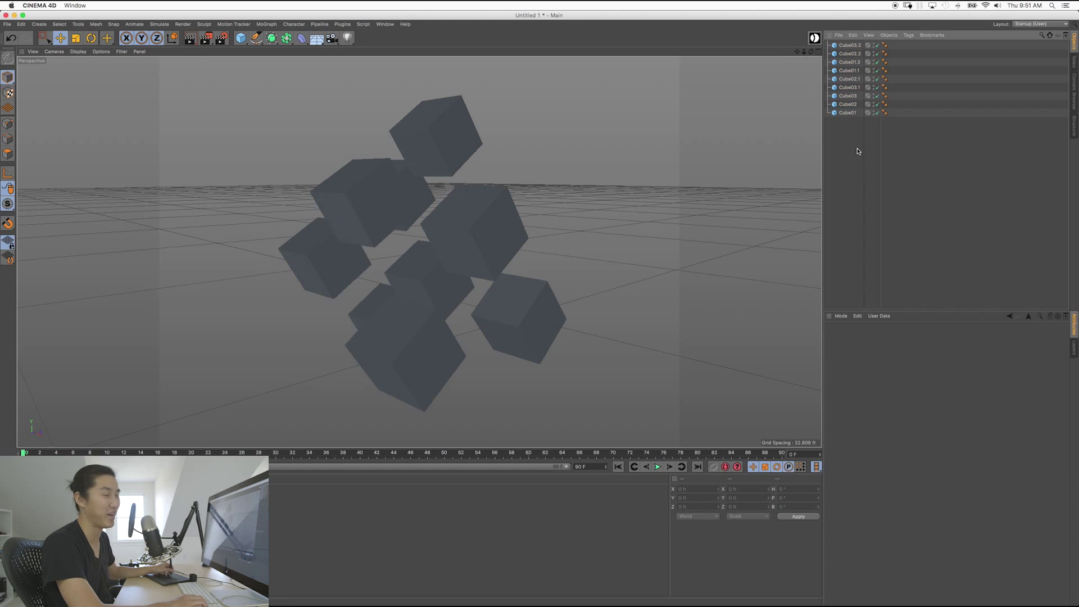
drag(855, 145, 848, 45)
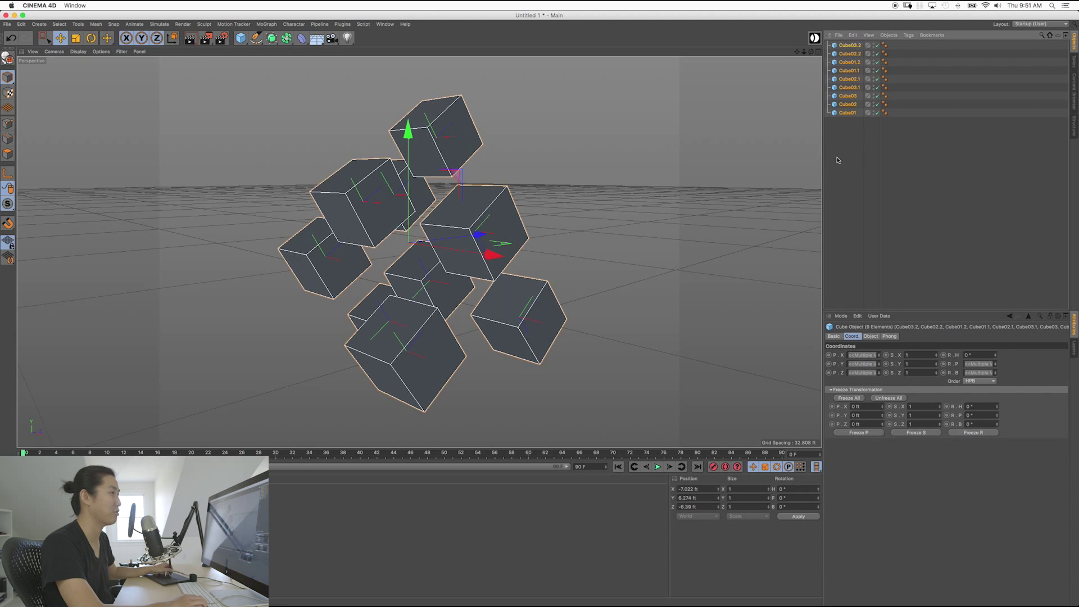
key(BackSpace)
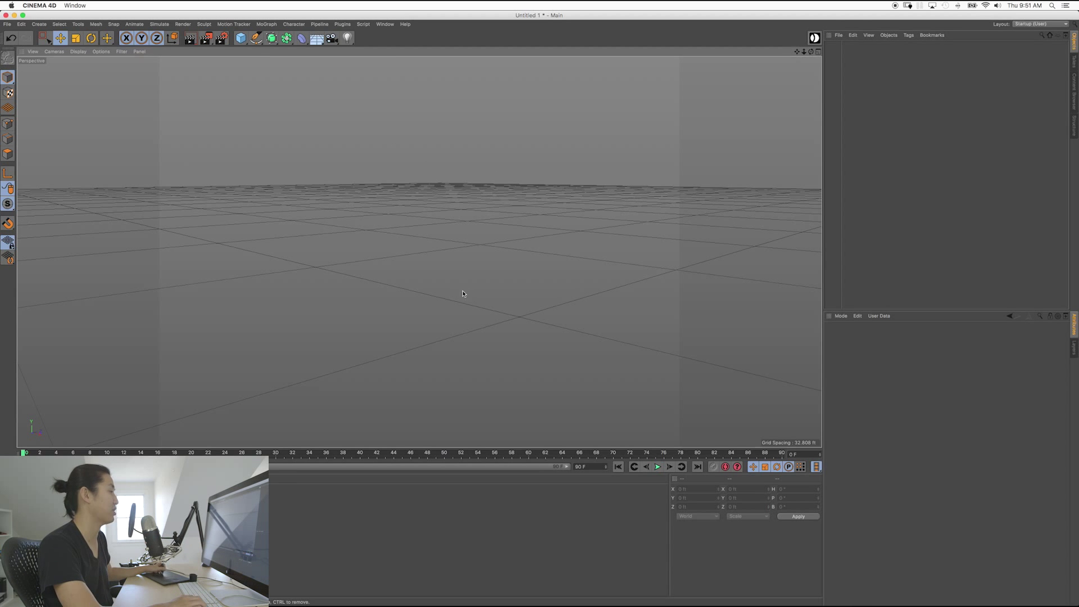
Step: Add a default cube primitive to the empty scene and delete it again
drag(241, 38, 265, 47)
click(241, 37)
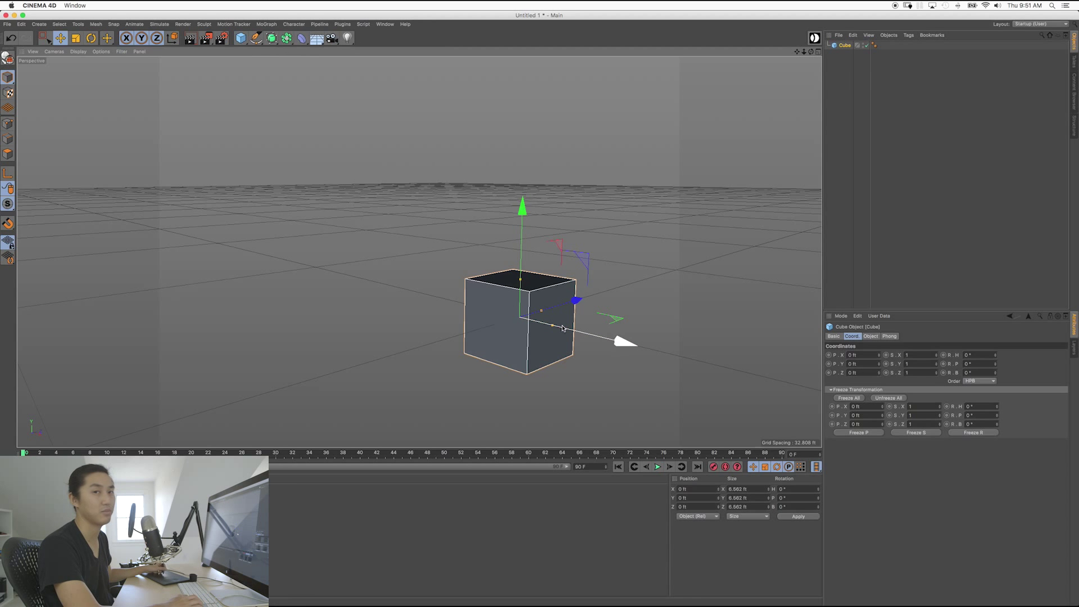
key(Delete)
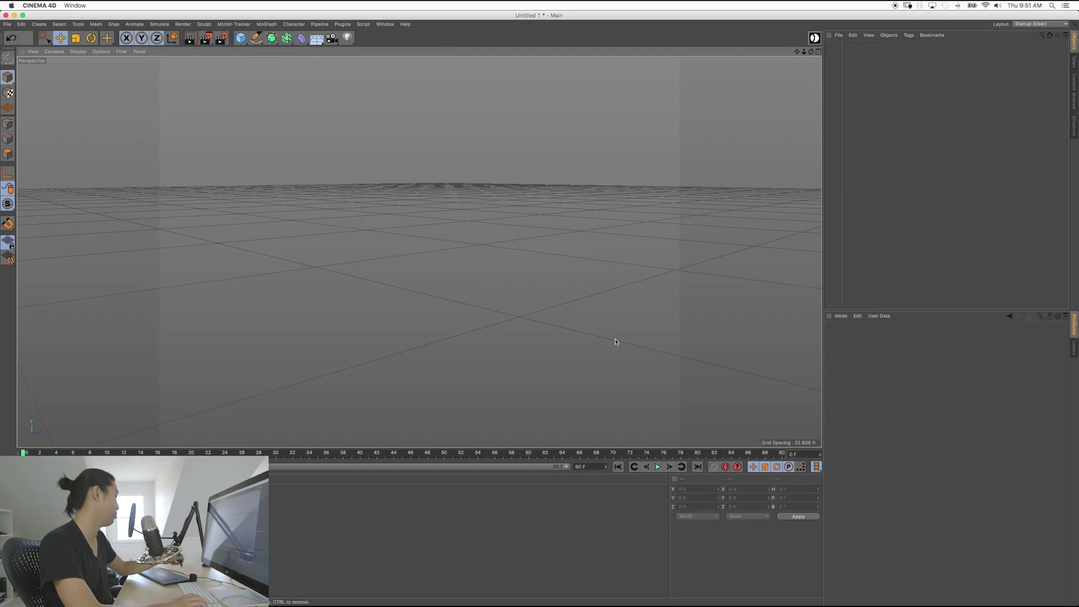